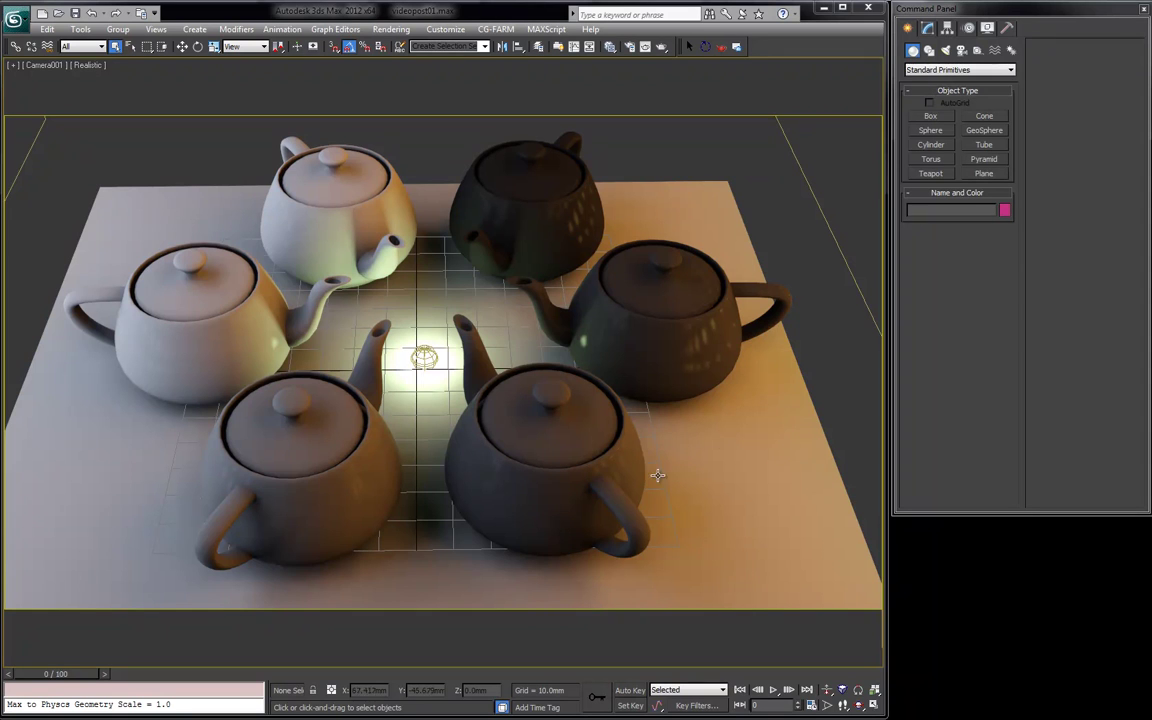
- Open the Video Post window from the Rendering menu
click(391, 29)
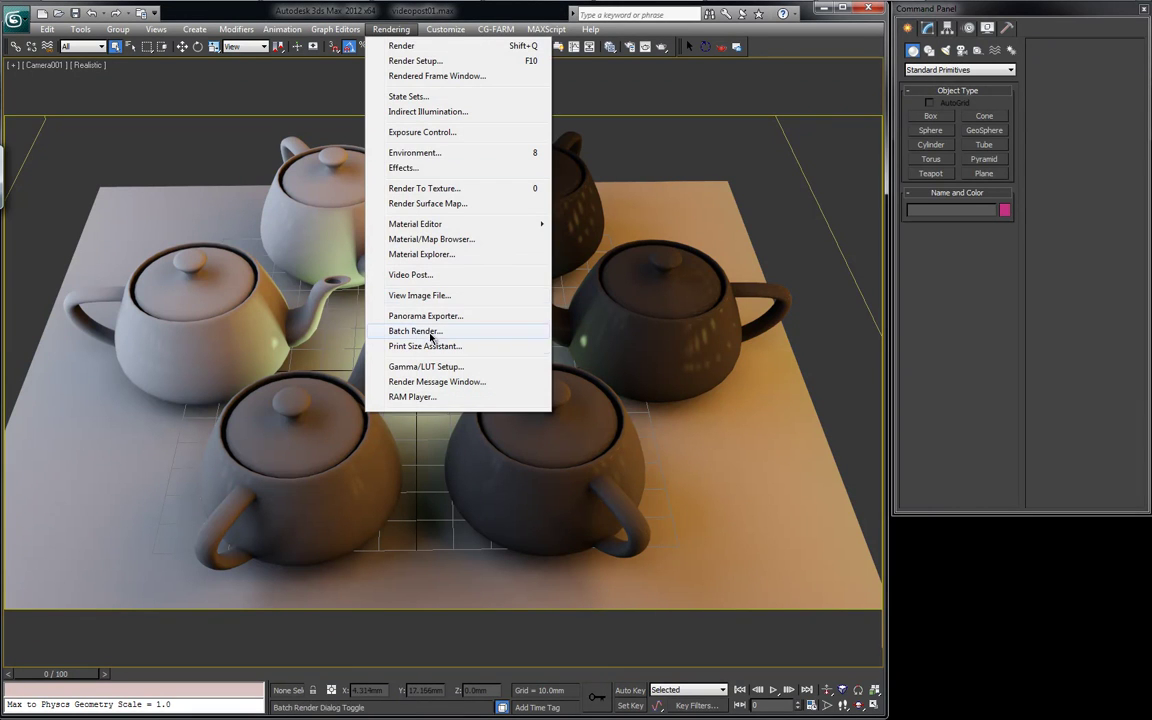
click(391, 275)
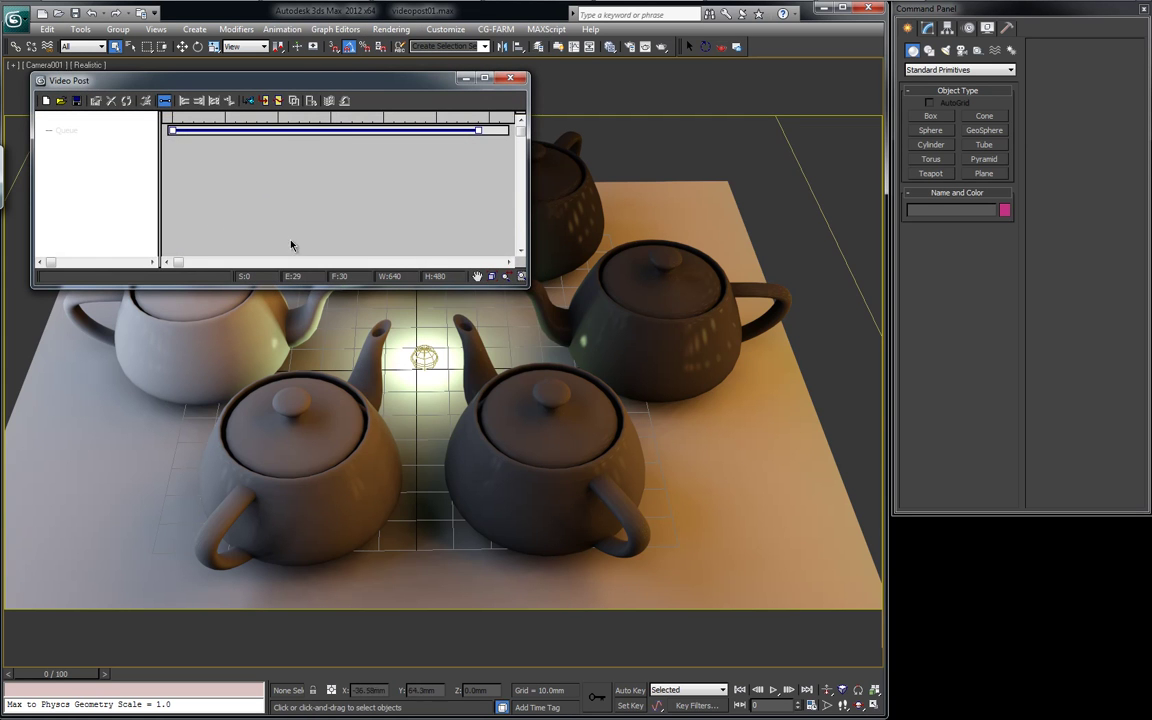
- Add a Camera001 scene event to the Video Post queue, spanning frames 0–100
click(251, 103)
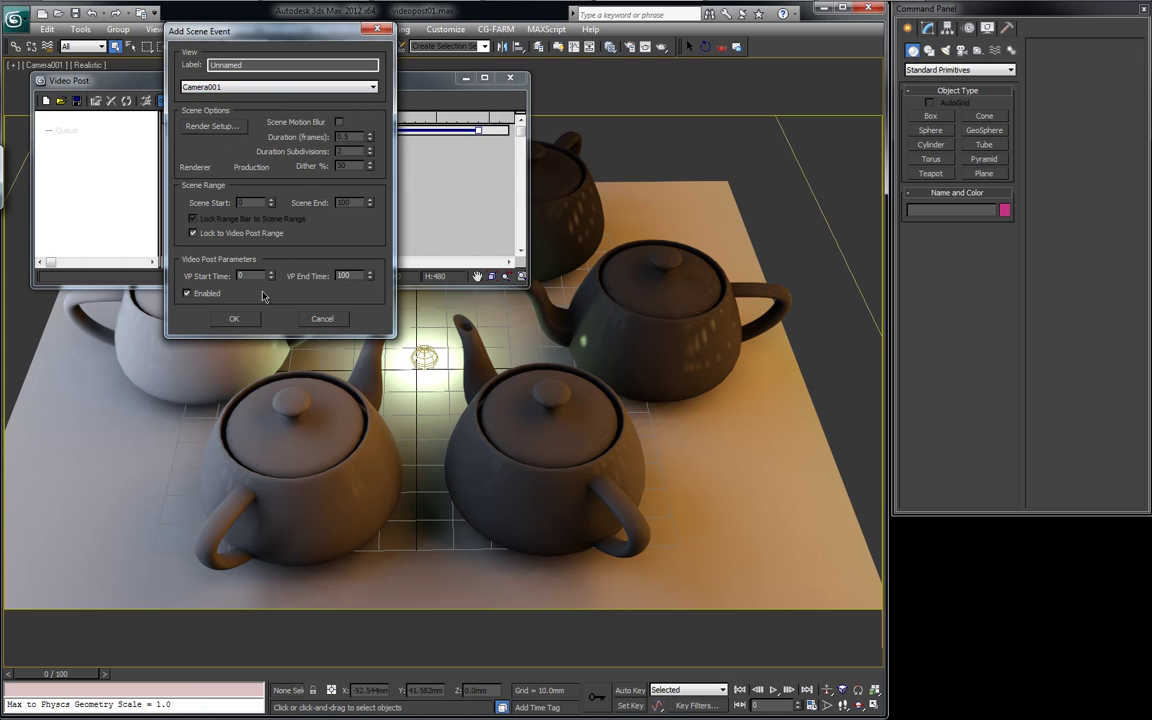
click(236, 319)
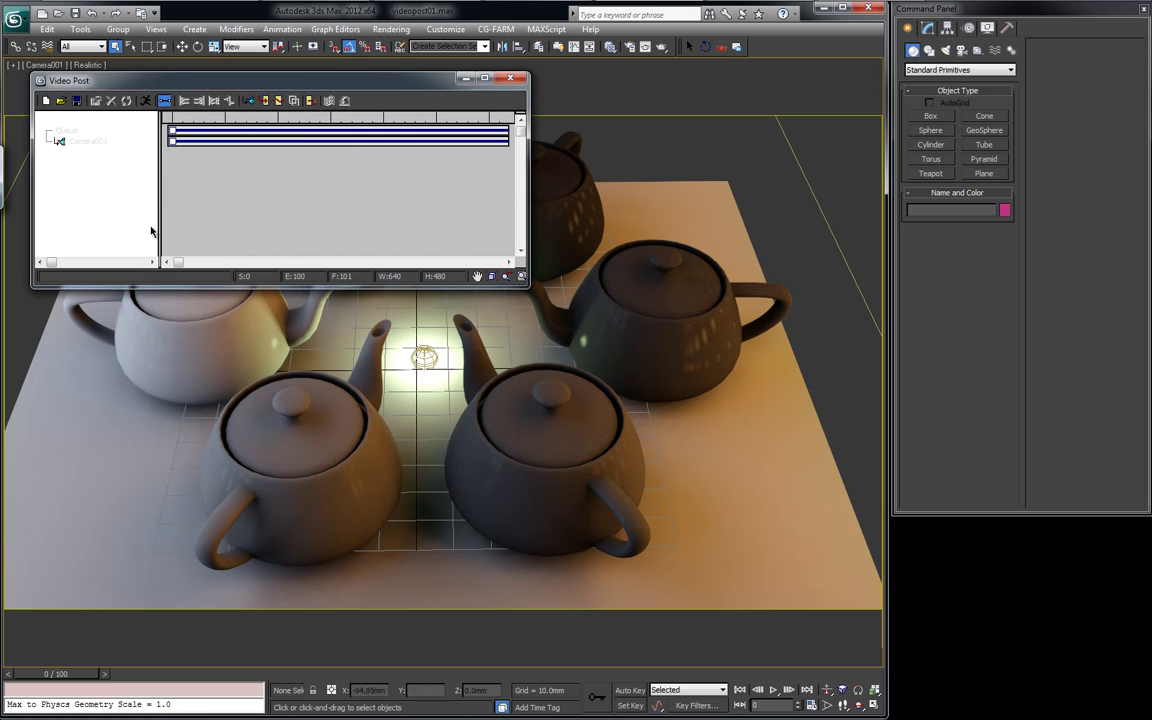
- Add a Lens Effects Flare image filter event after the Camera001 event
click(279, 101)
click(214, 119)
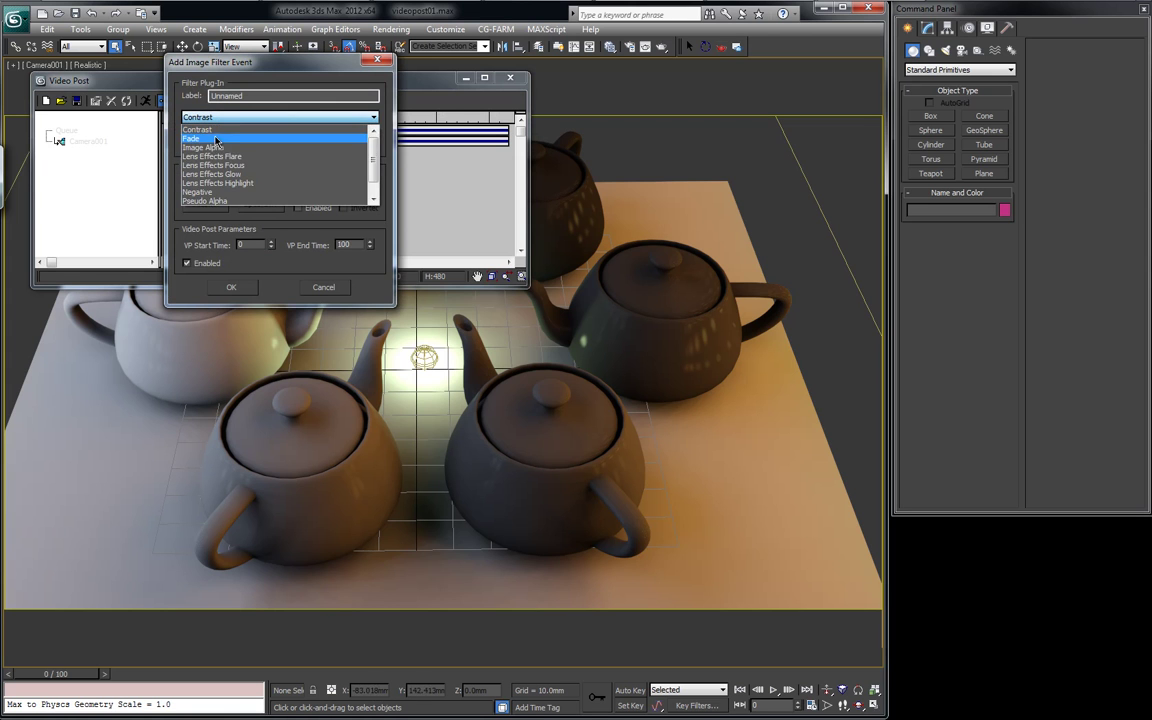
click(246, 158)
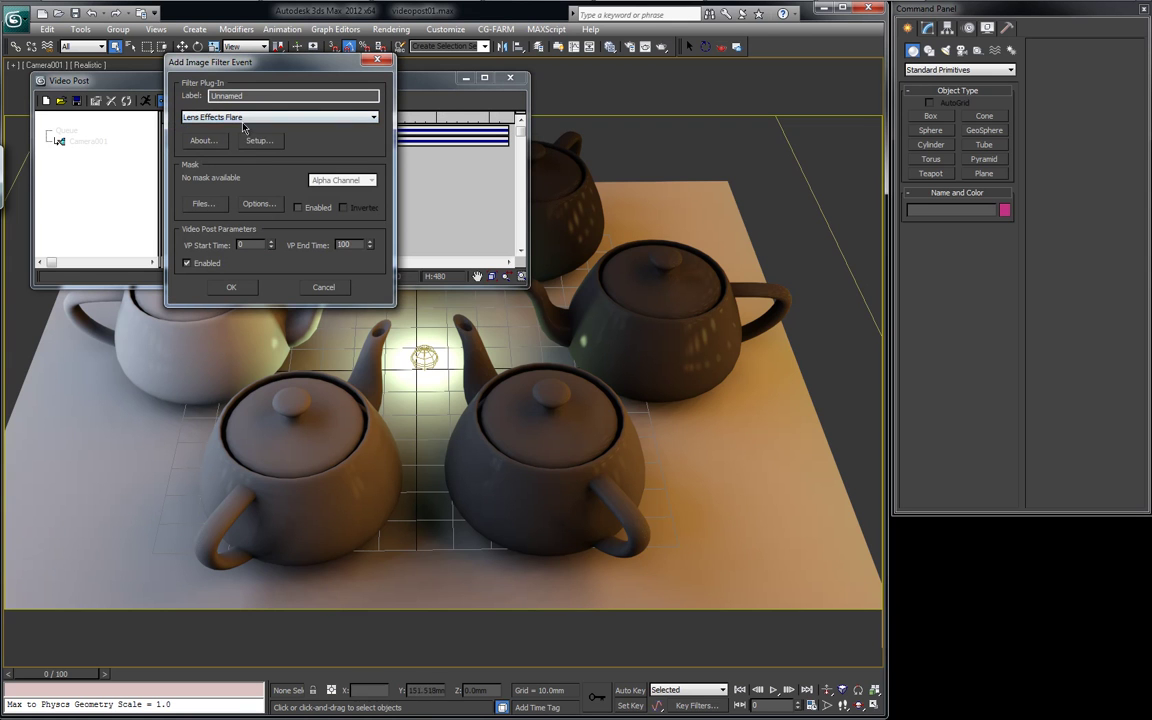
click(225, 288)
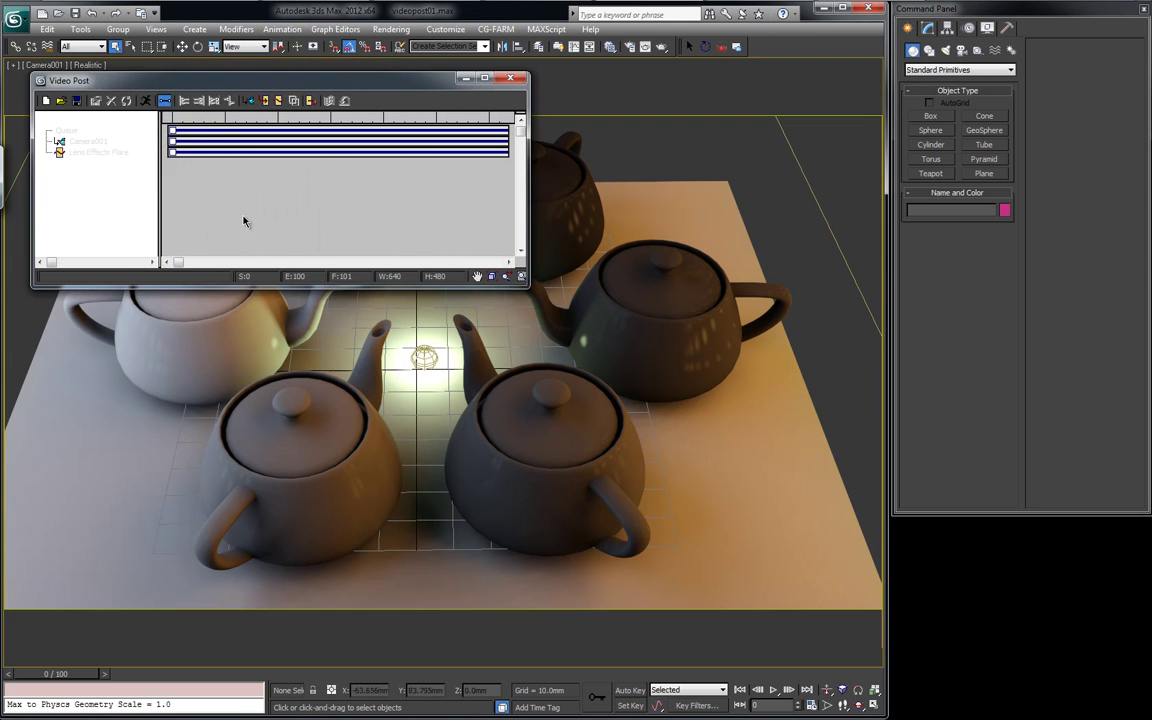
- Start an image output event and browse to the renderoutput folder
click(311, 103)
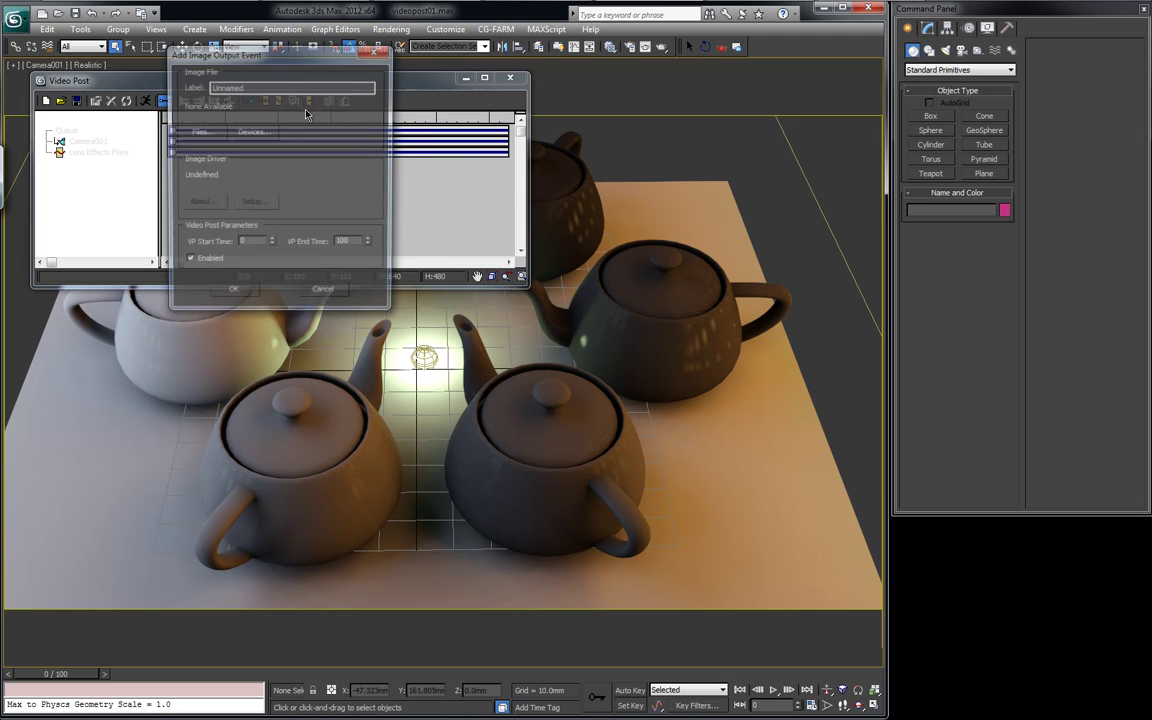
click(199, 131)
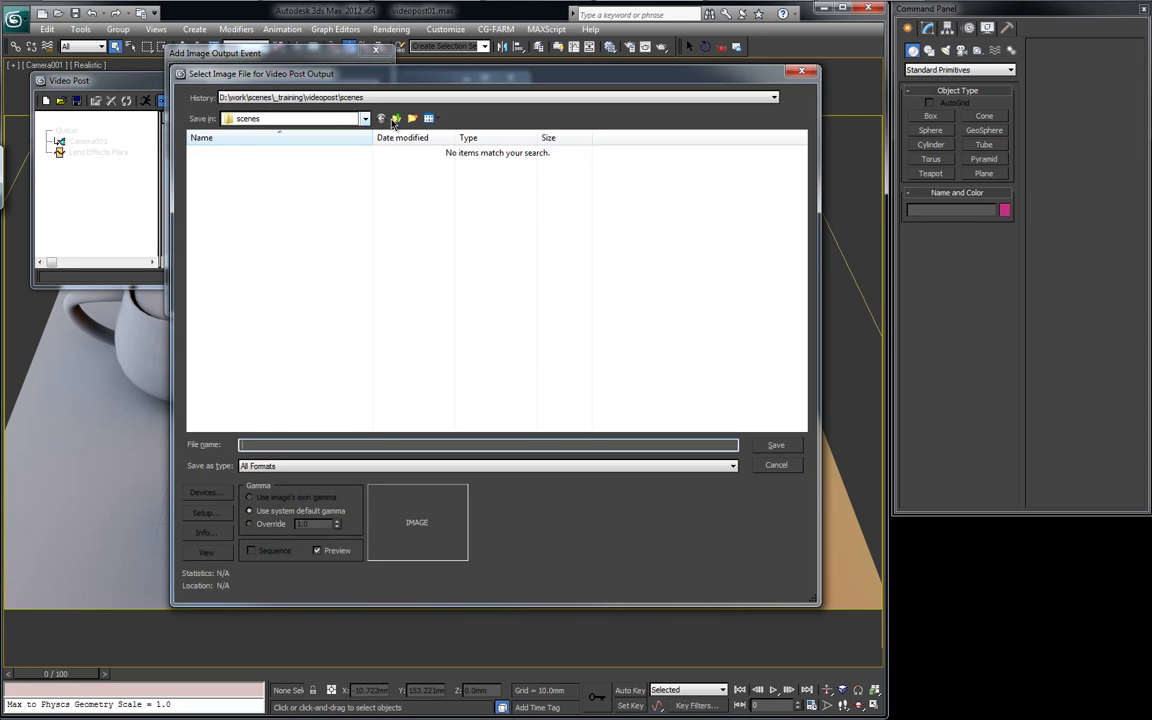
key(BackSpace)
double_click(240, 270)
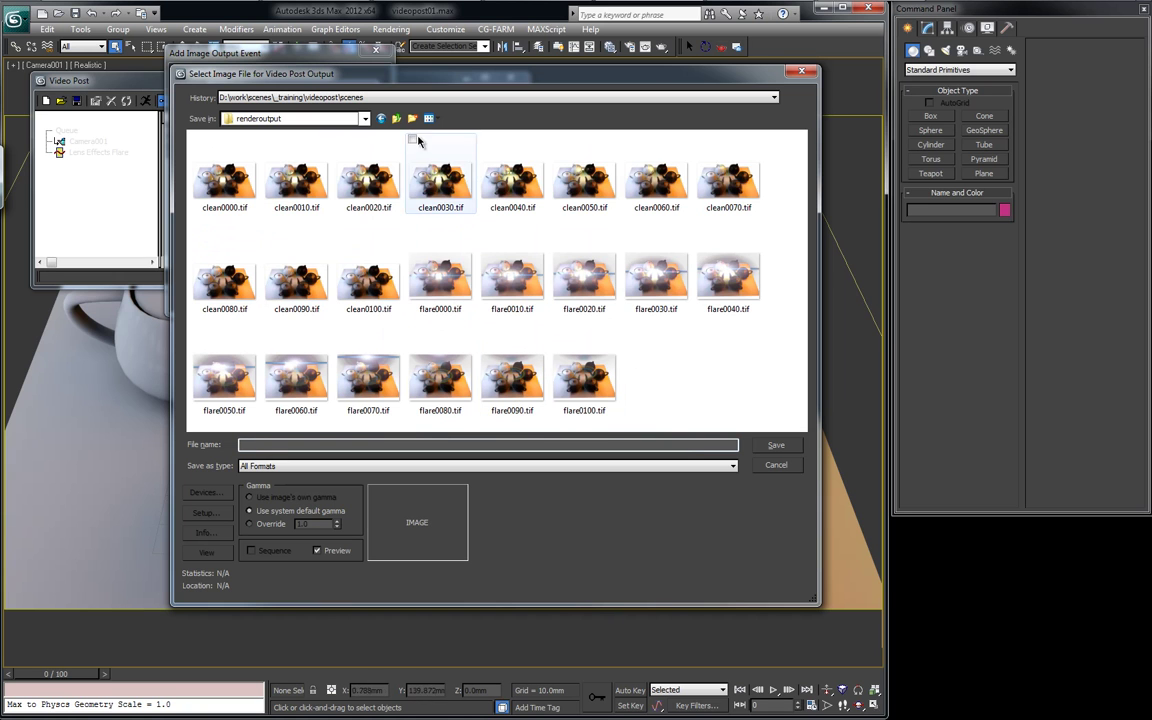
- Create a new folder named flare inside renderoutput
click(412, 118)
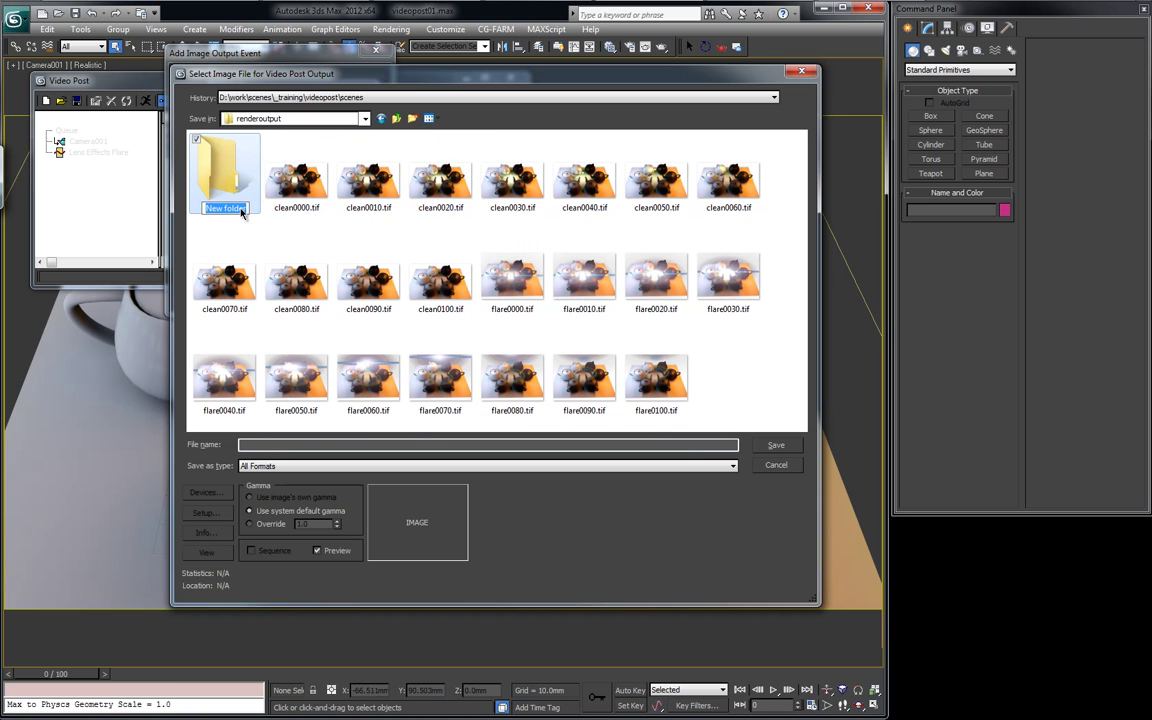
text(flare)
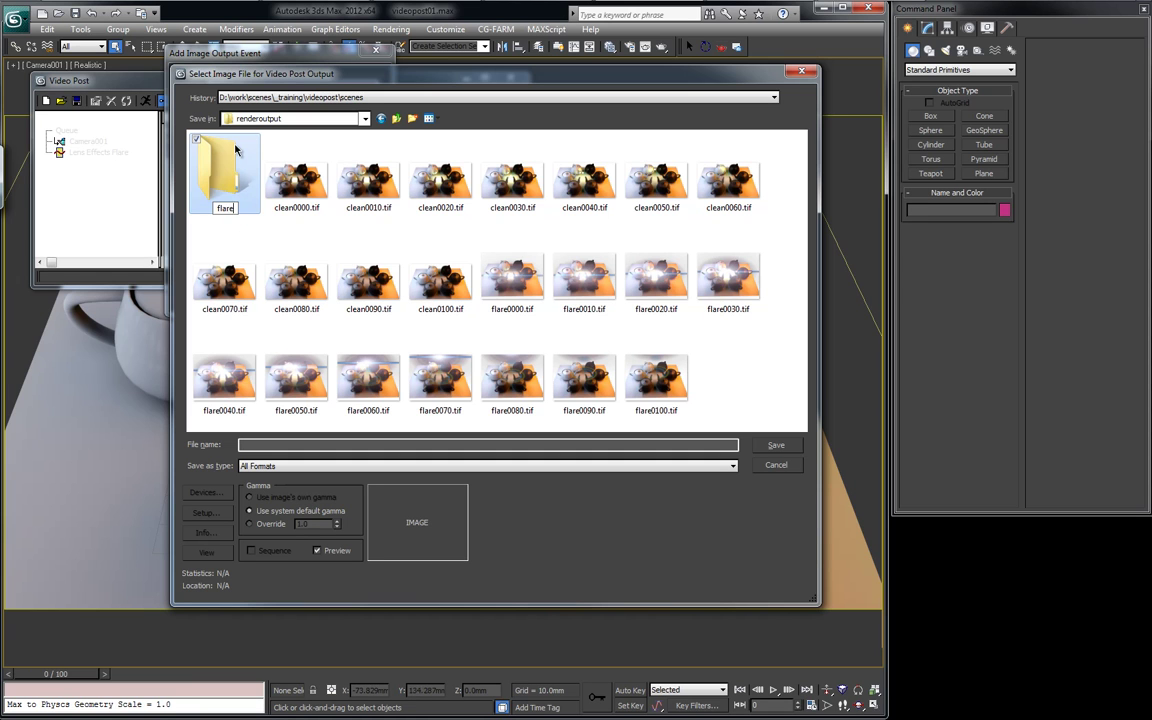
key(Return)
- Save output as flare.tif in the flare folder: TIF format, gamma 2.2, alpha channel stored
double_click(226, 180)
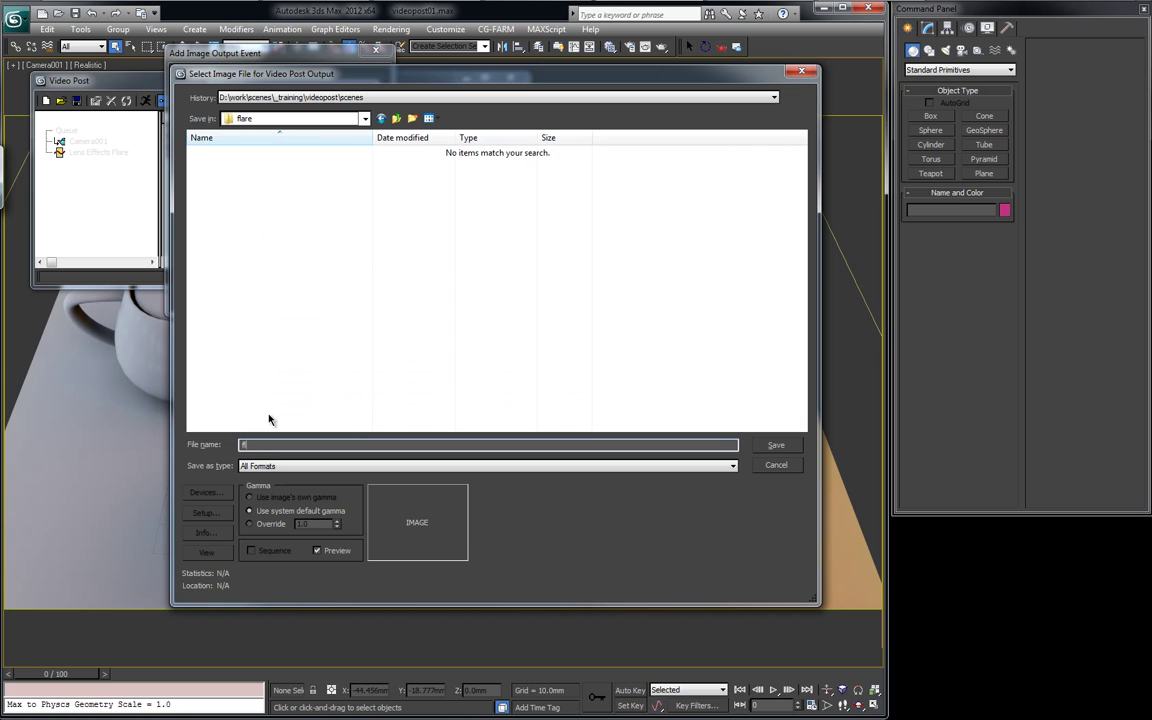
click(268, 466)
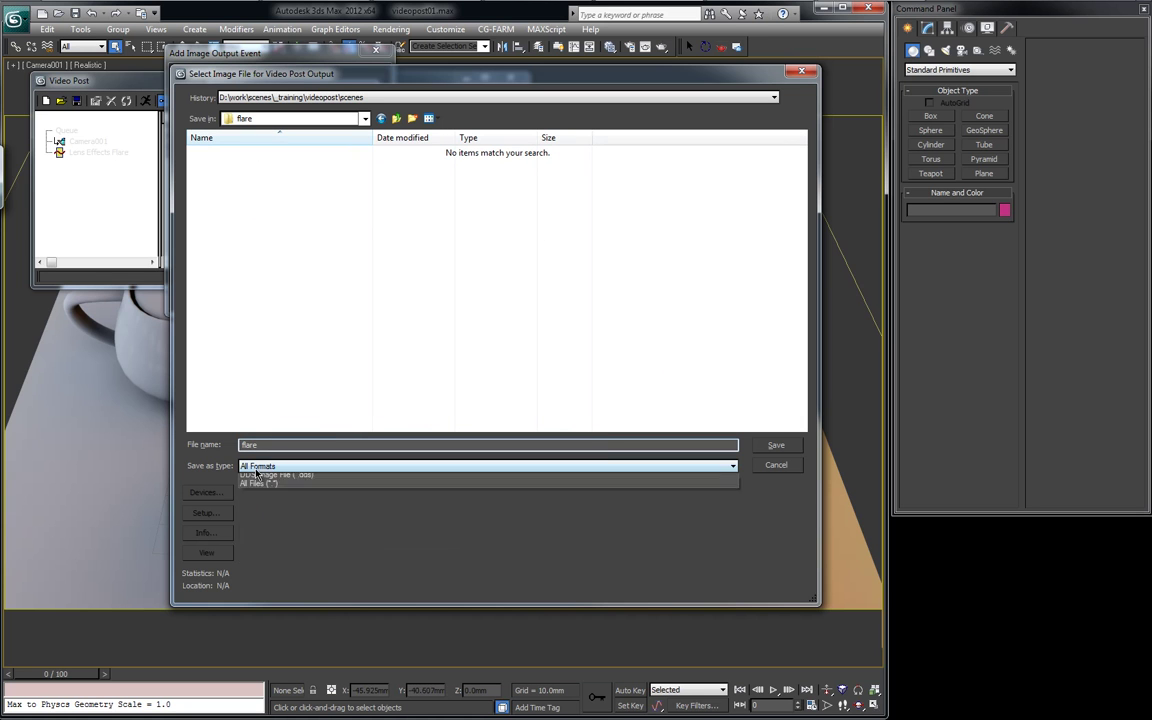
click(278, 594)
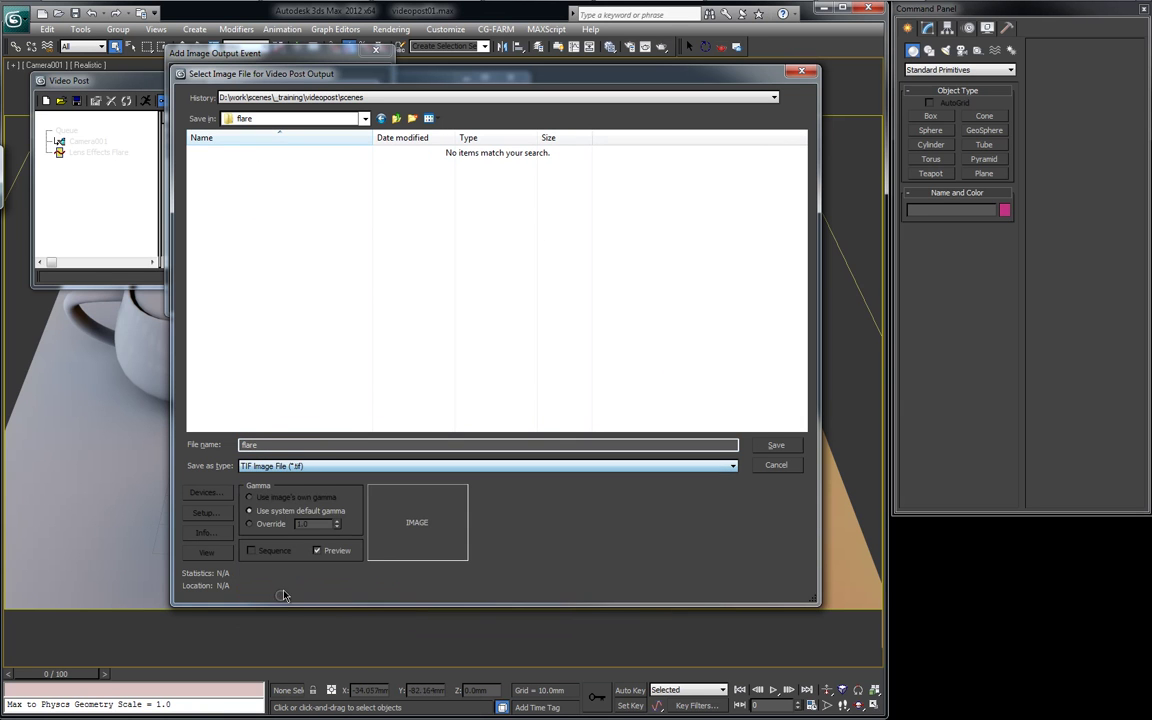
click(272, 525)
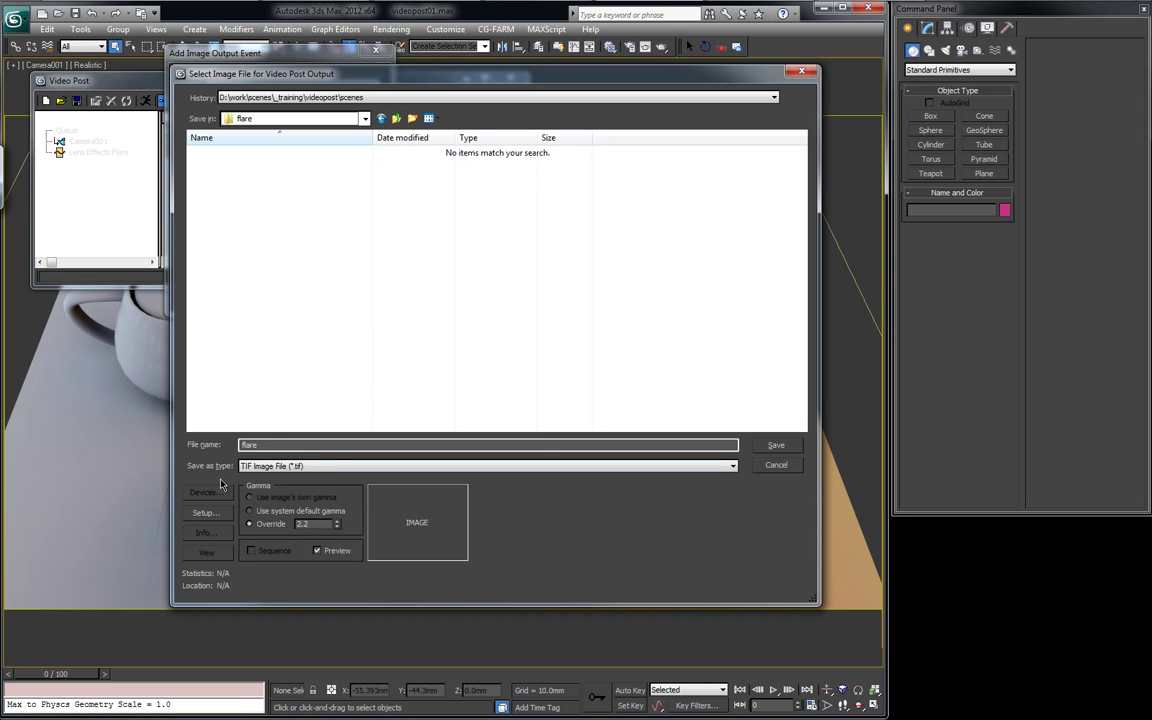
click(285, 448)
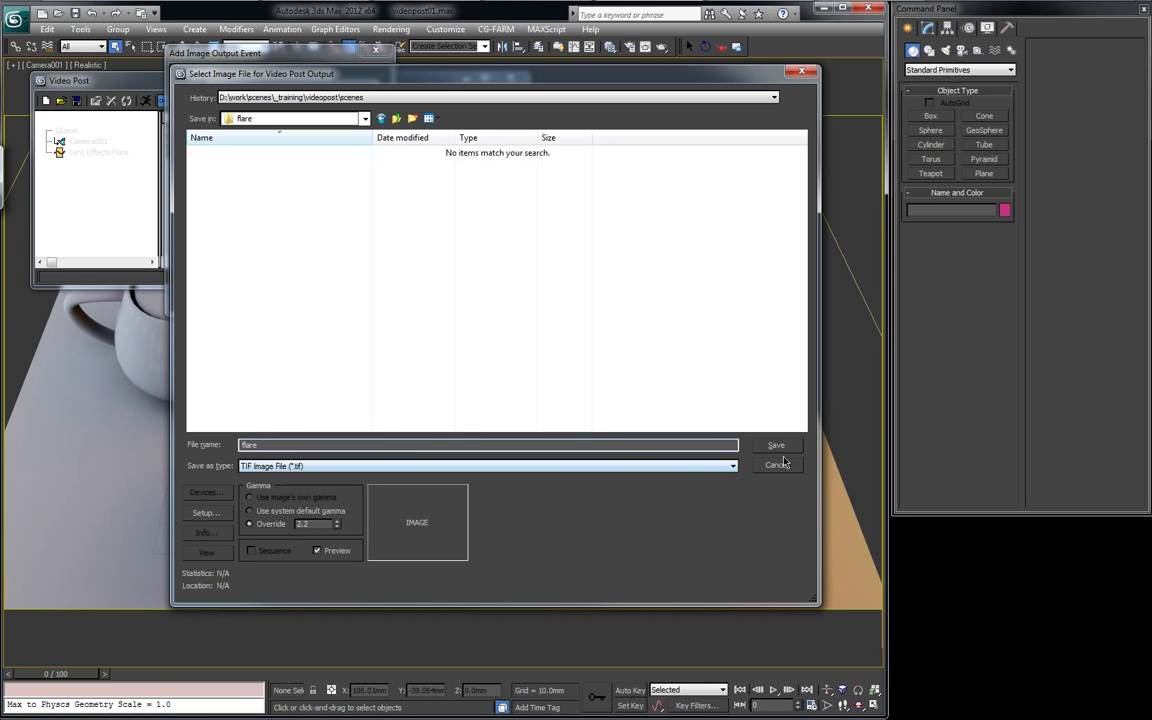
click(776, 445)
click(408, 378)
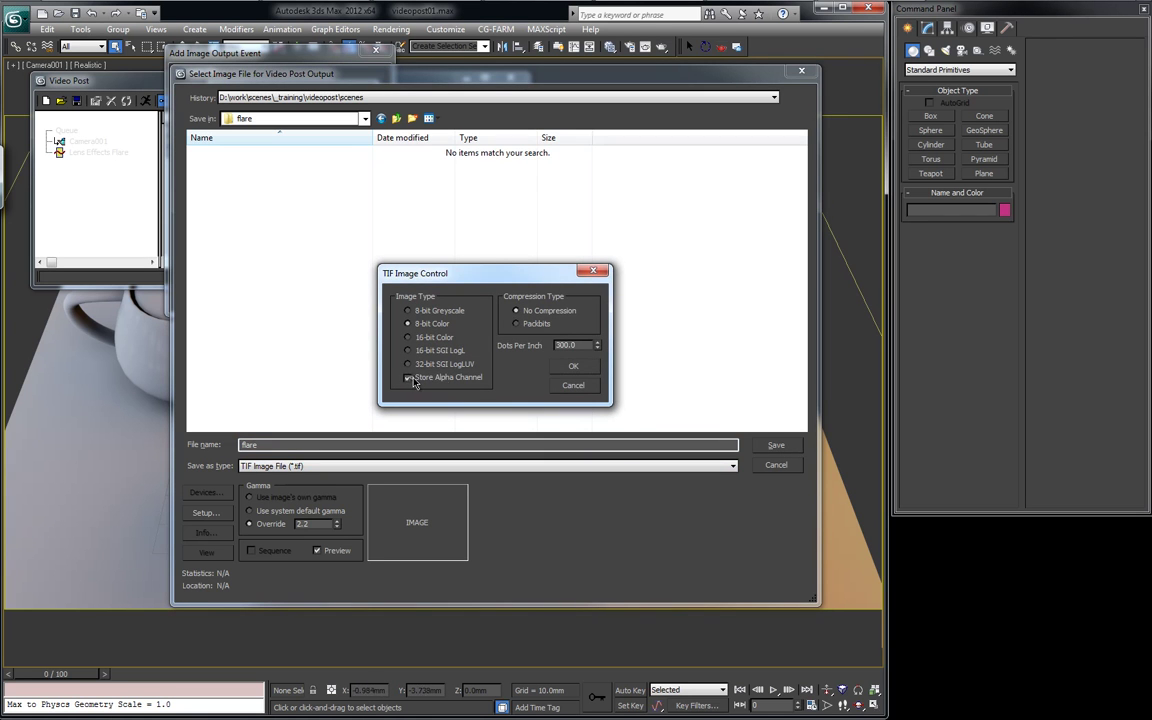
click(588, 368)
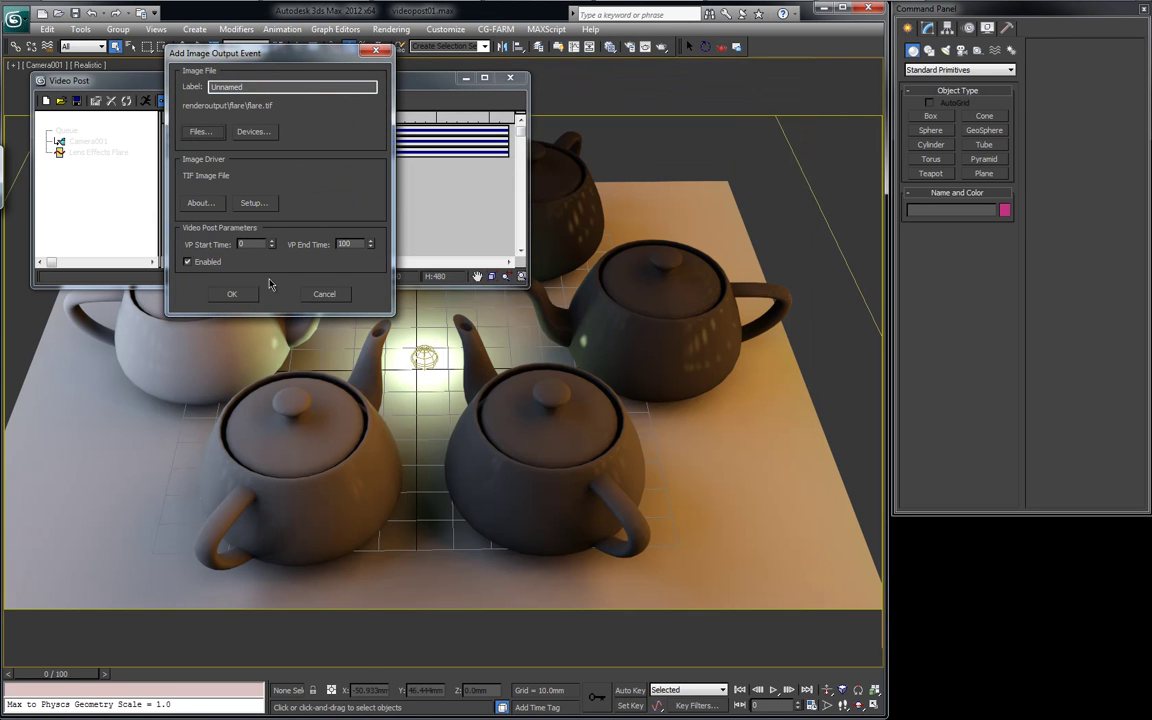
- Confirm the flare.tif output event and open the Lens Effects Flare event's Setup settings
click(233, 294)
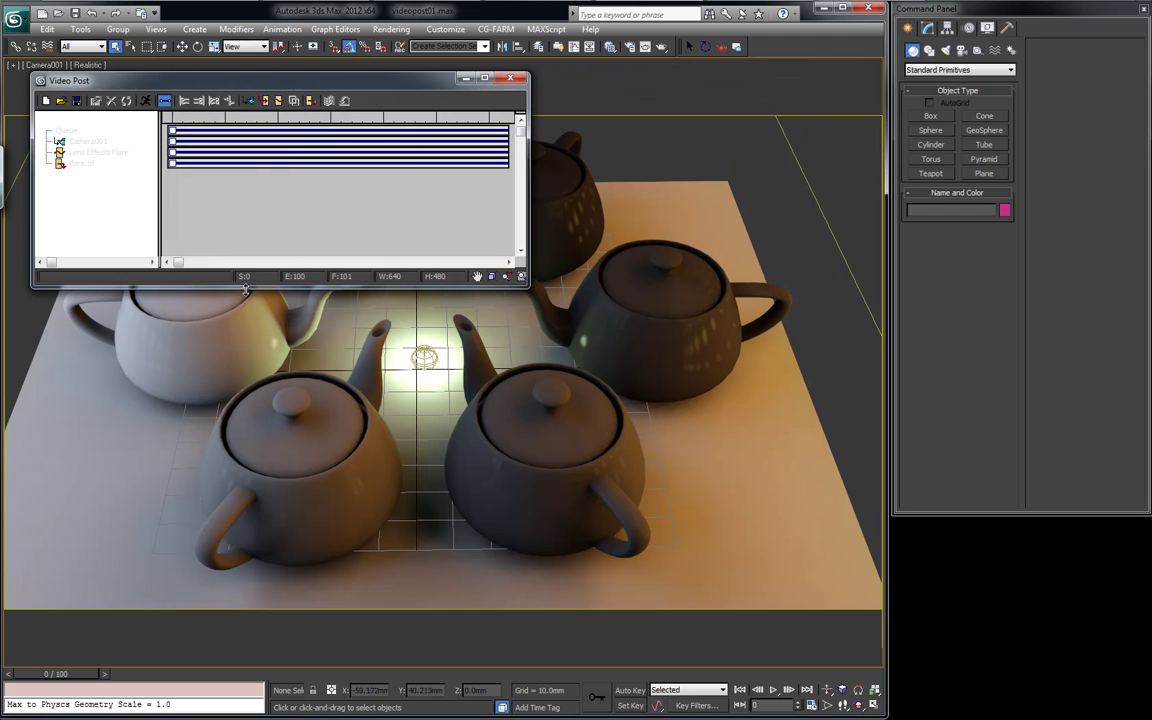
click(96, 153)
double_click(107, 156)
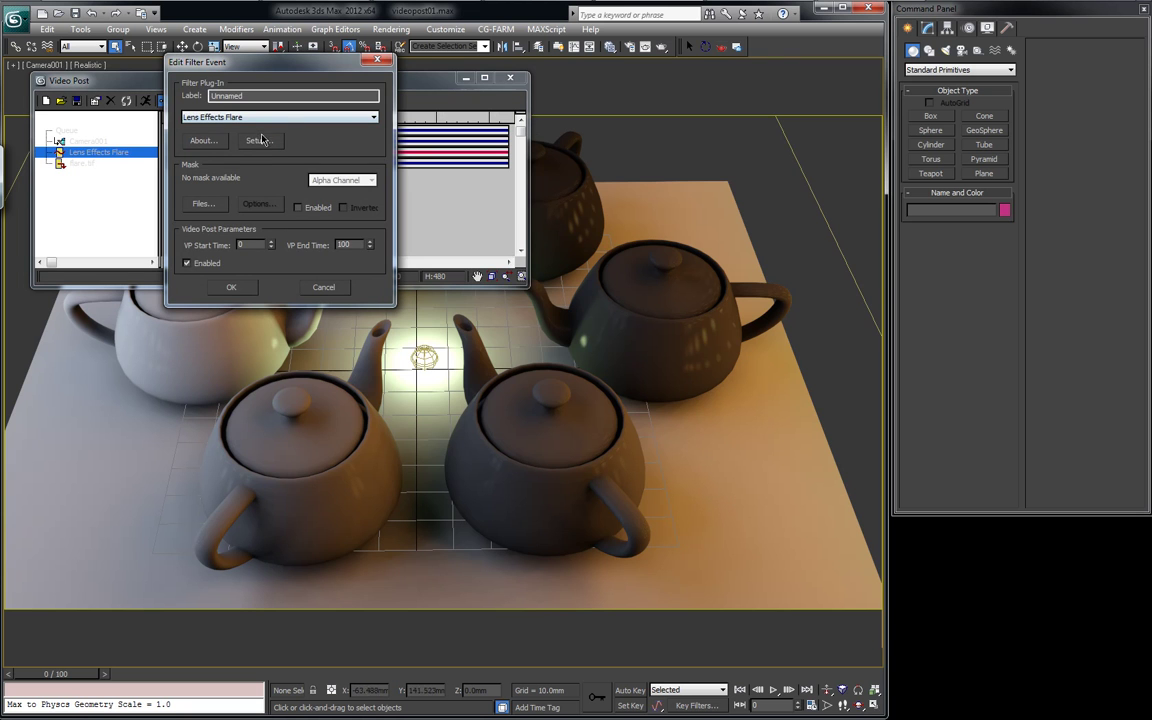
click(259, 140)
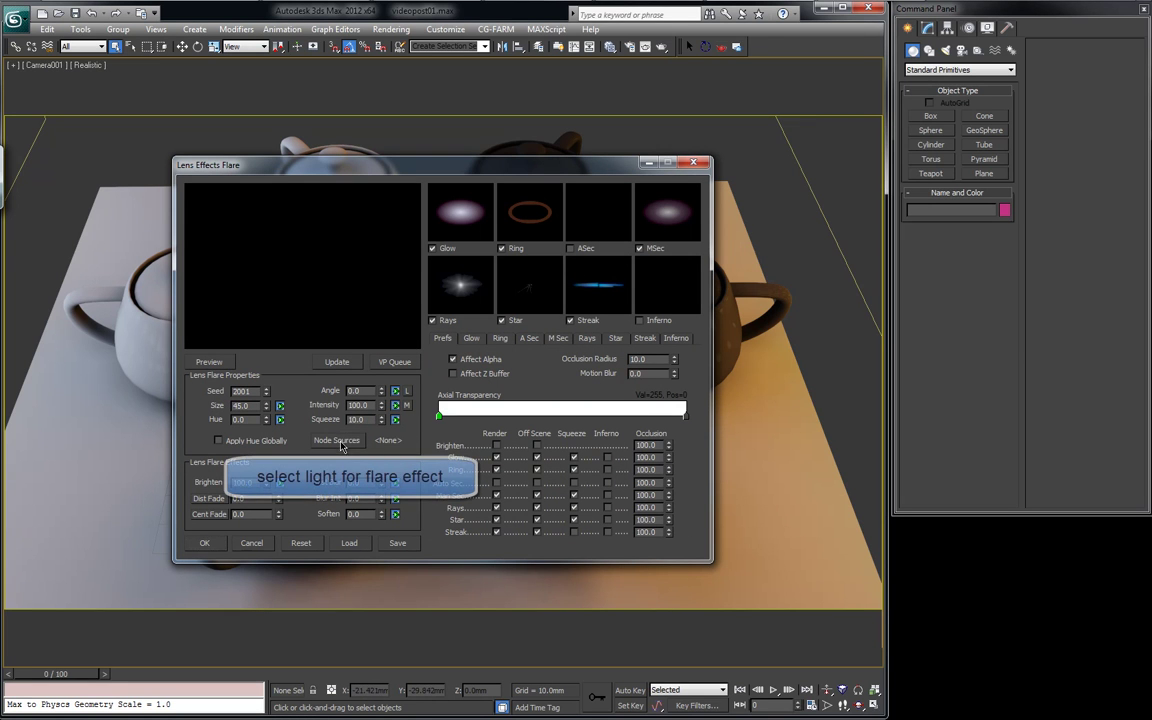
- Set PhotometricLight001 as the flare source object
click(337, 441)
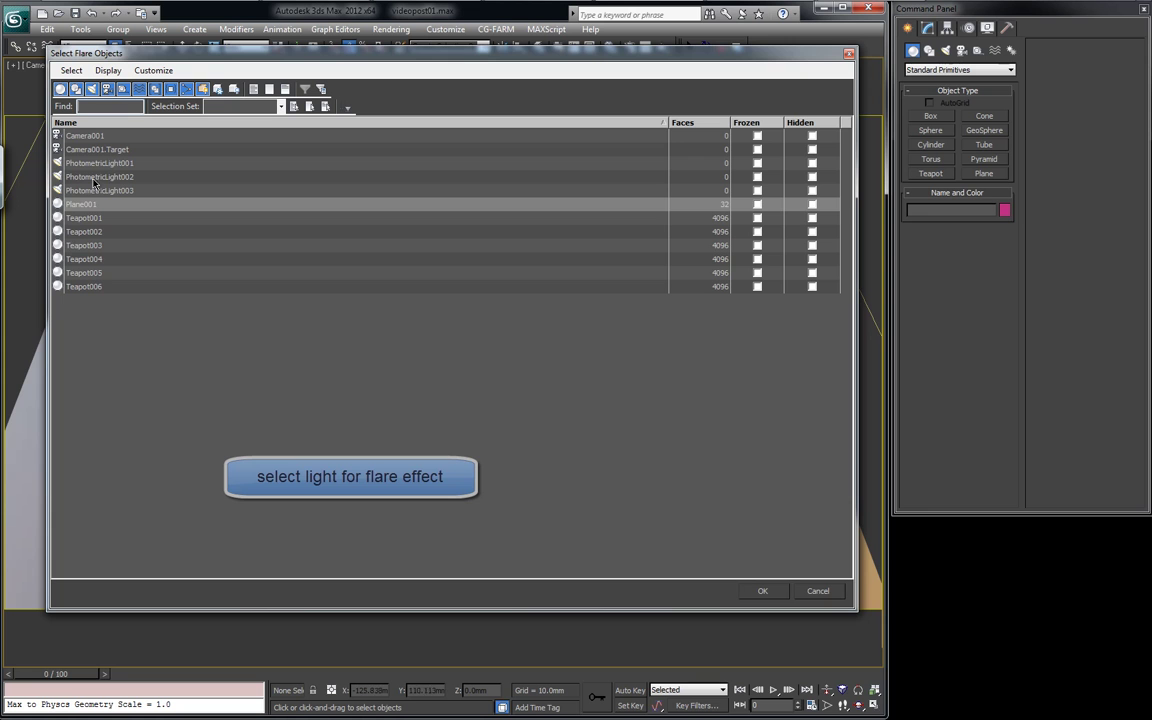
click(110, 163)
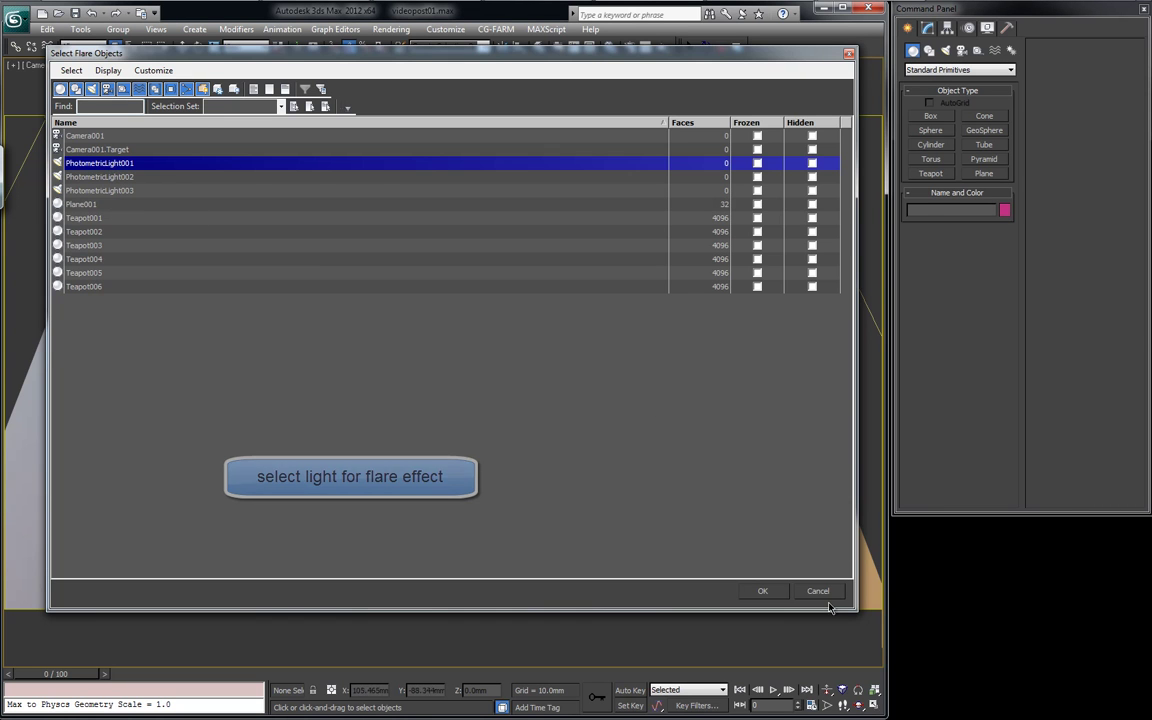
click(762, 591)
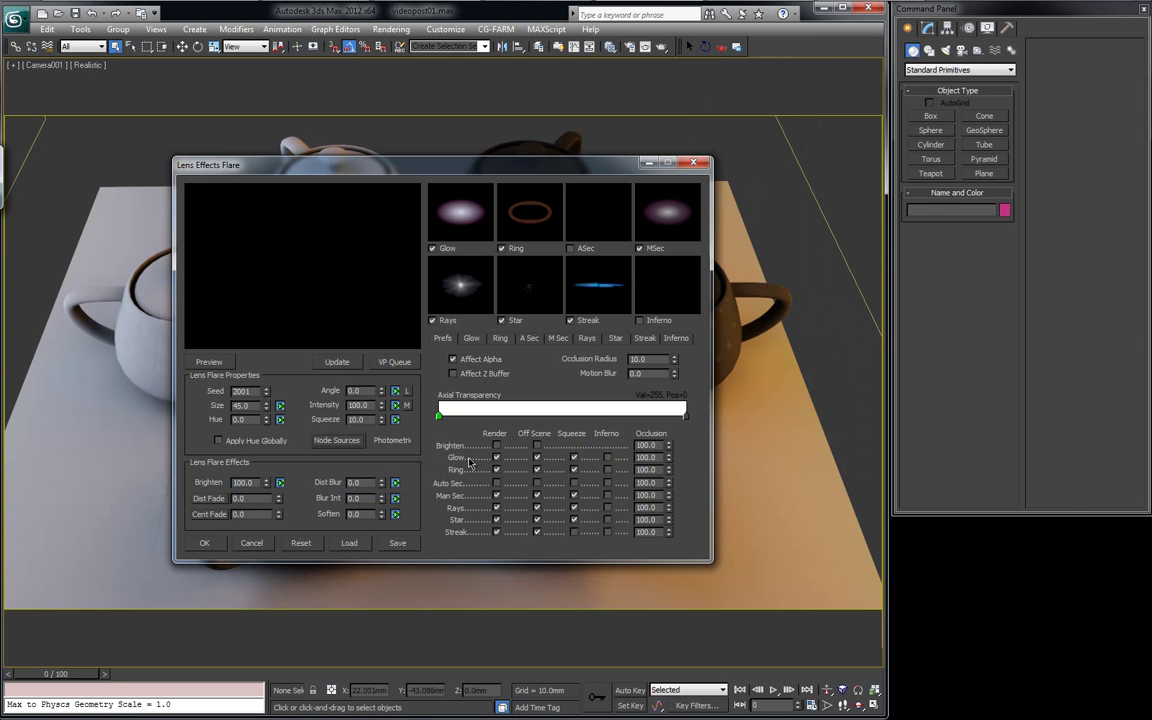
- Preview the flare through the VP Queue, update it, and close the flare settings
click(215, 364)
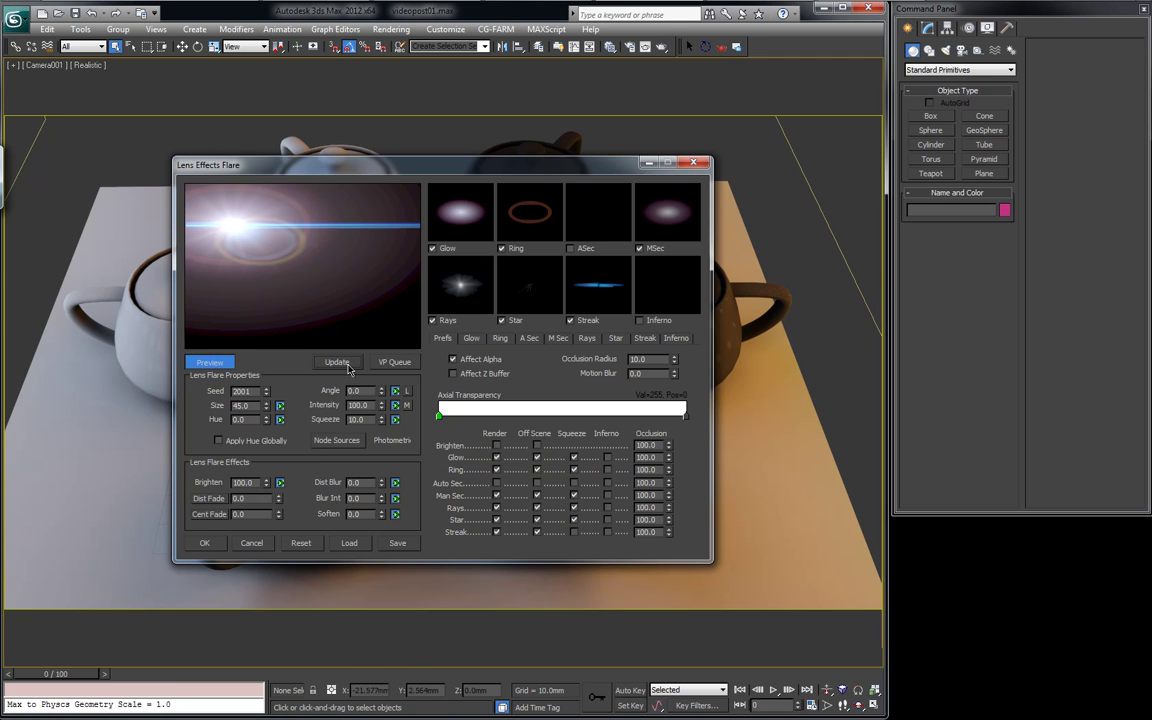
click(390, 364)
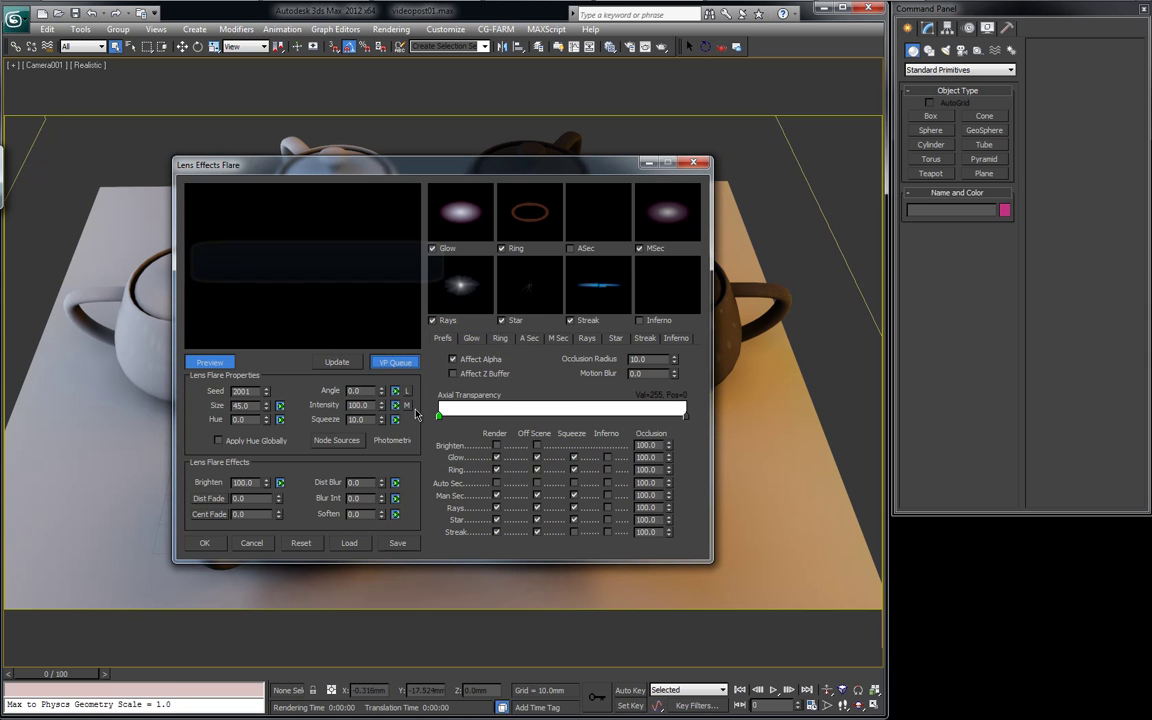
click(334, 366)
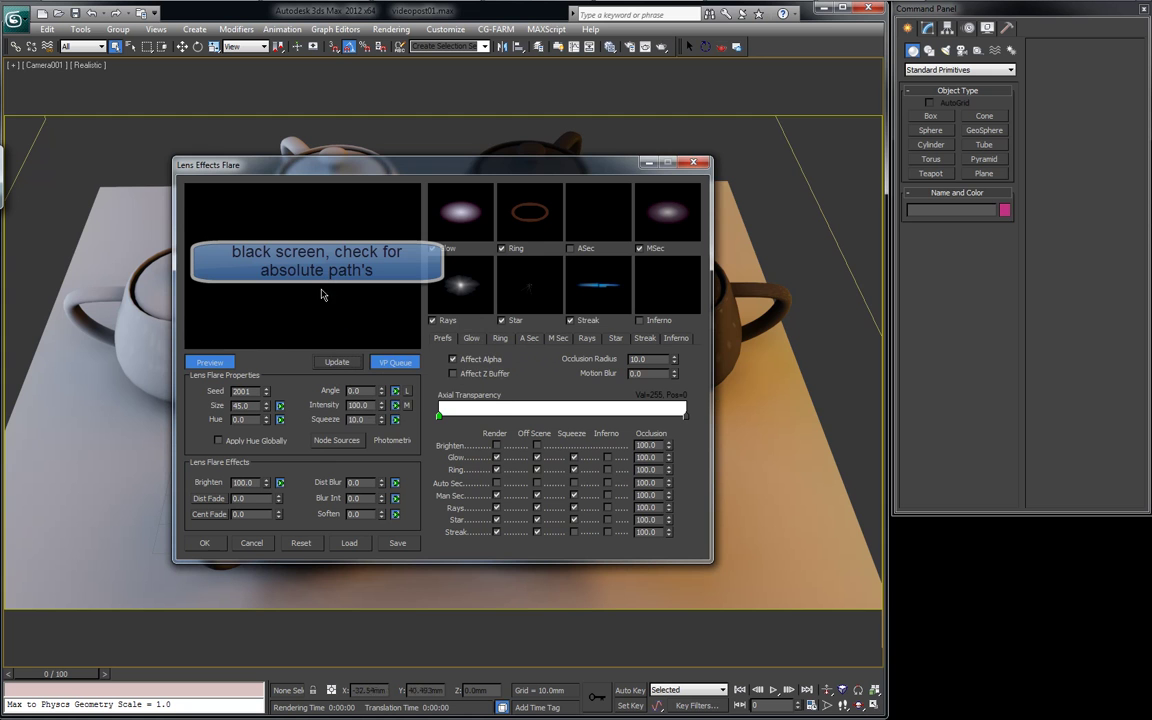
click(205, 545)
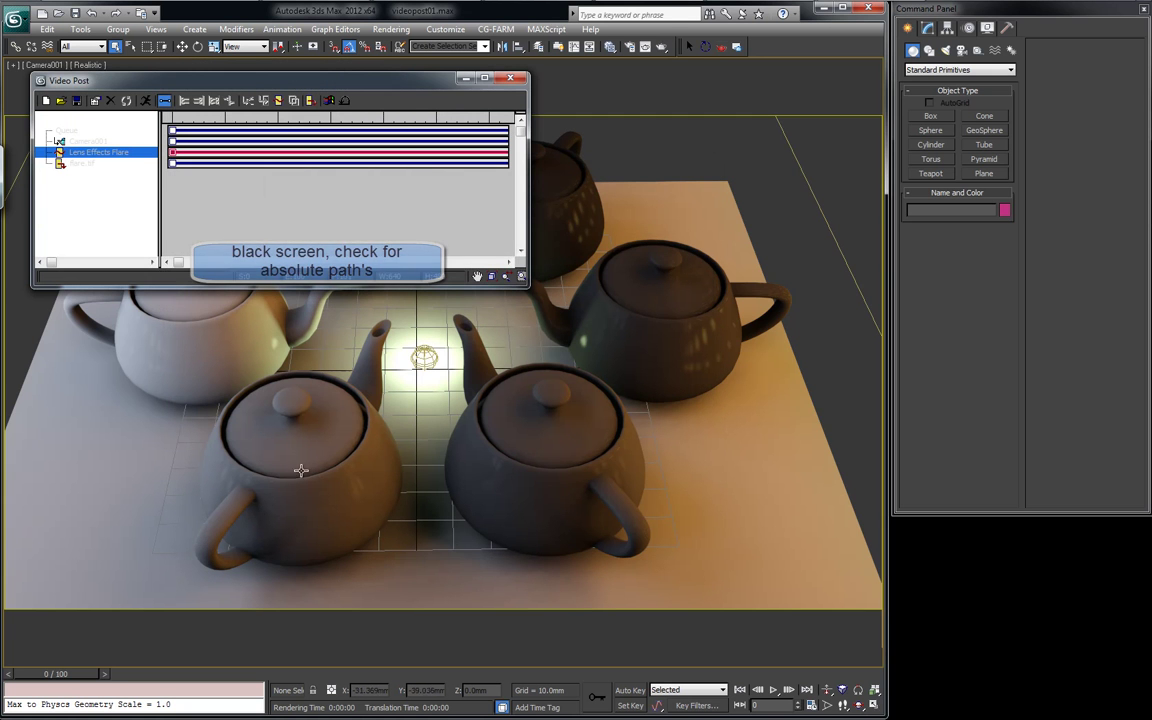
- Render the Video Post queue over frames 0–100 and close the black rendered frame
click(145, 100)
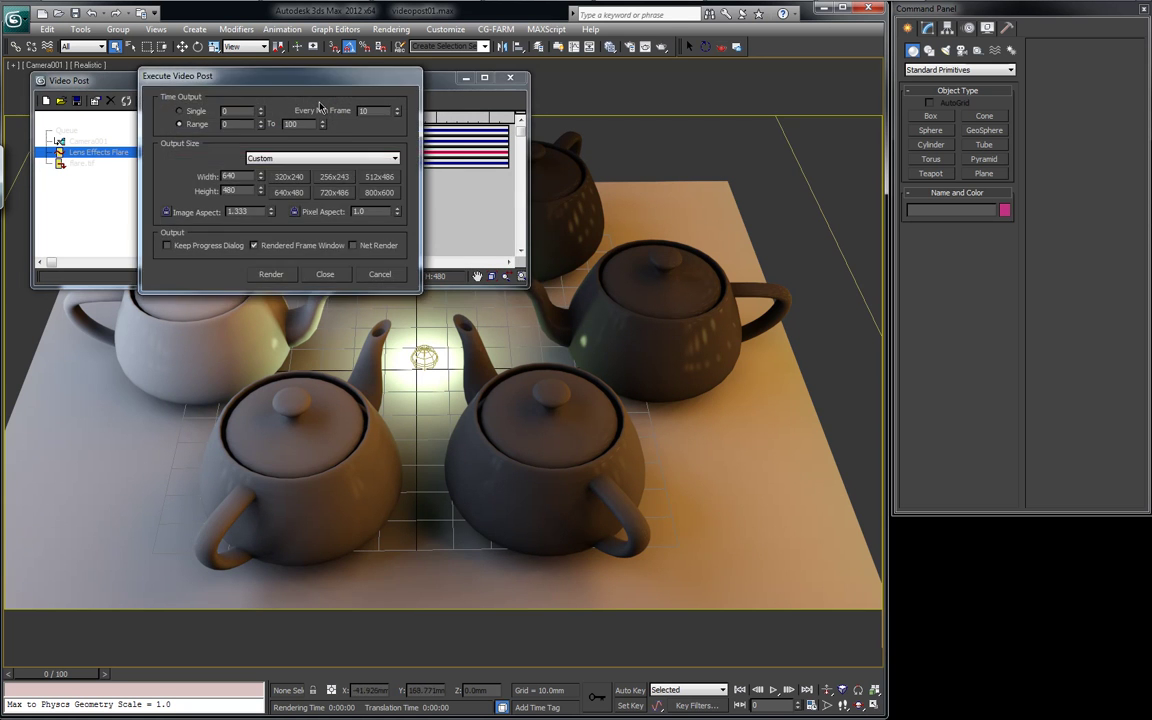
click(178, 124)
click(280, 276)
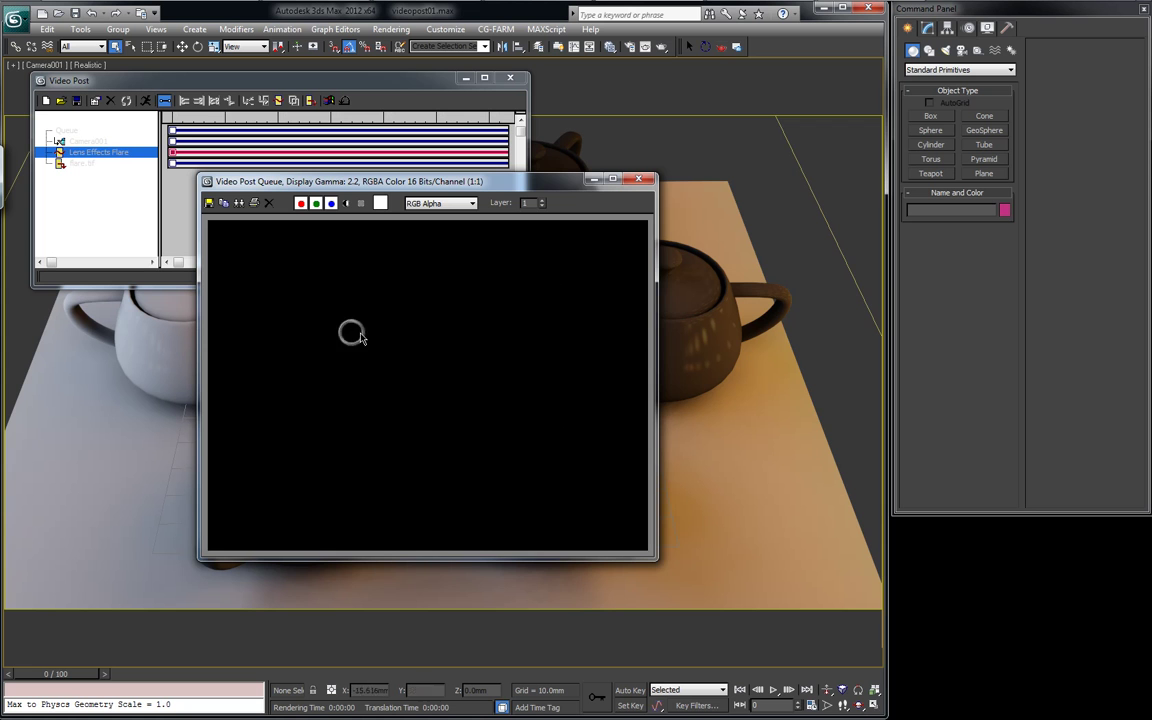
click(638, 178)
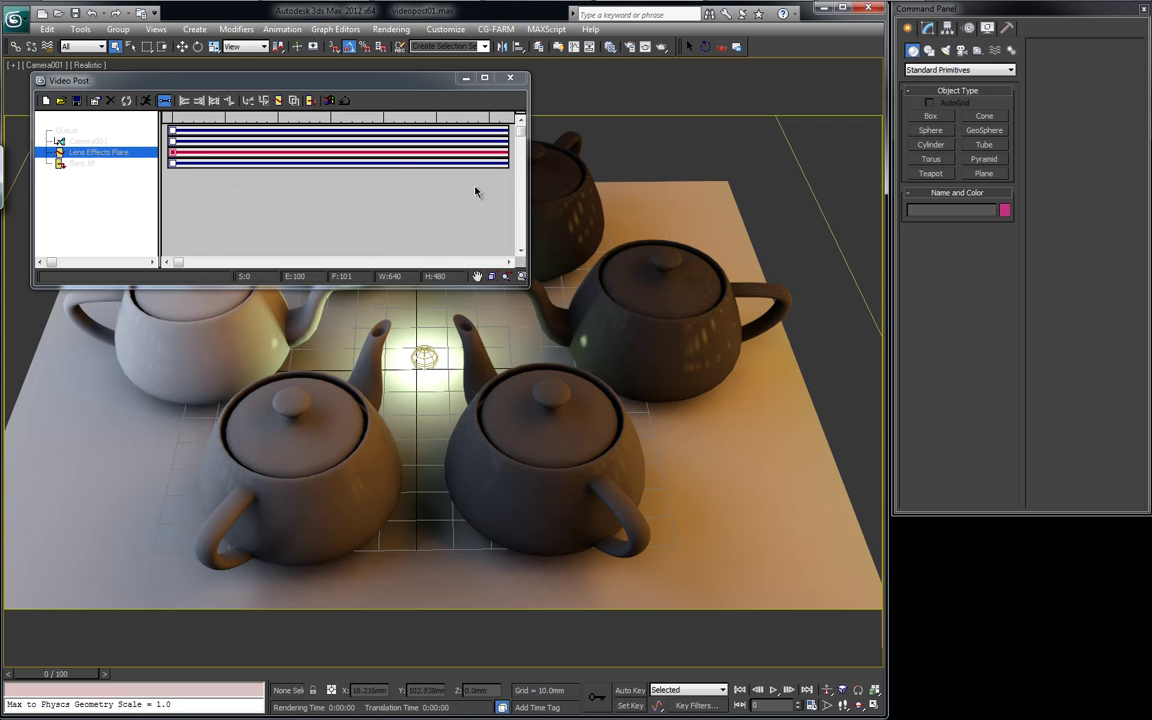
click(446, 29)
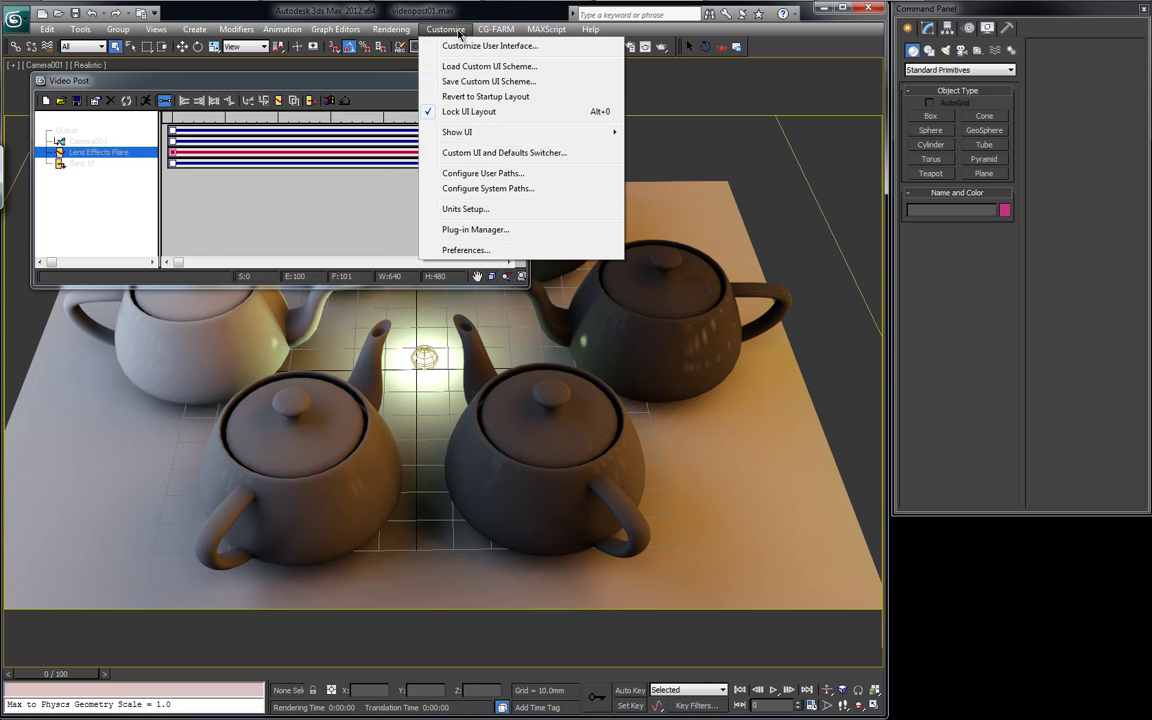
click(463, 250)
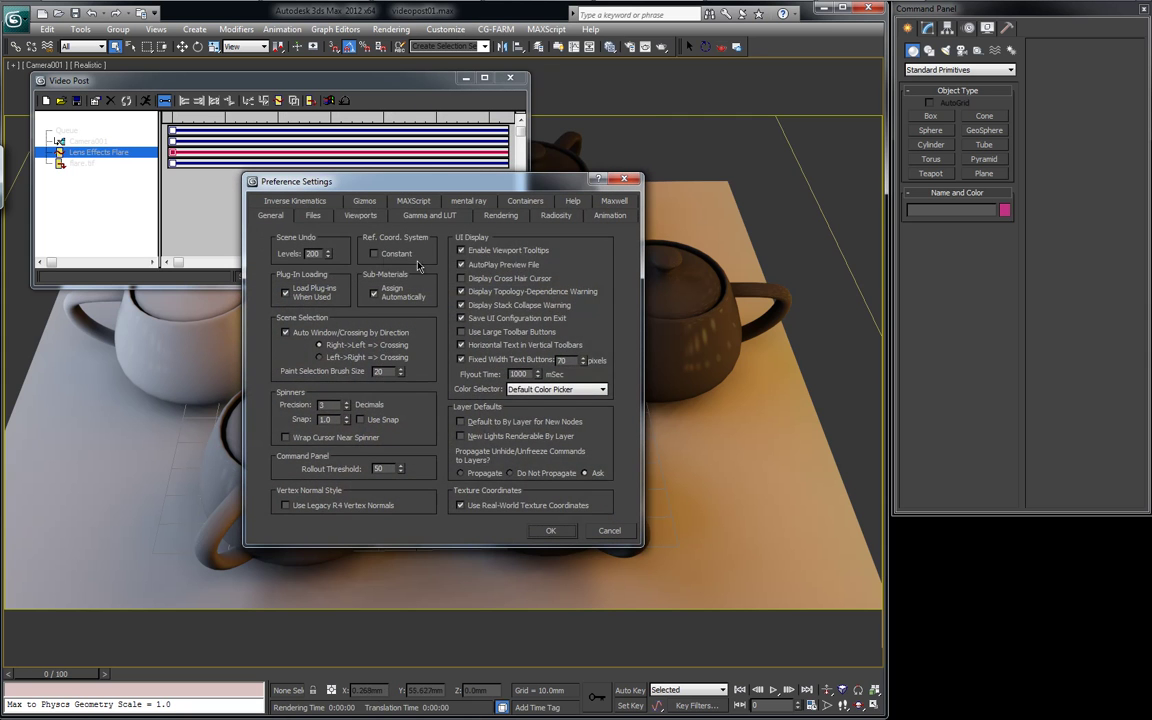
click(312, 215)
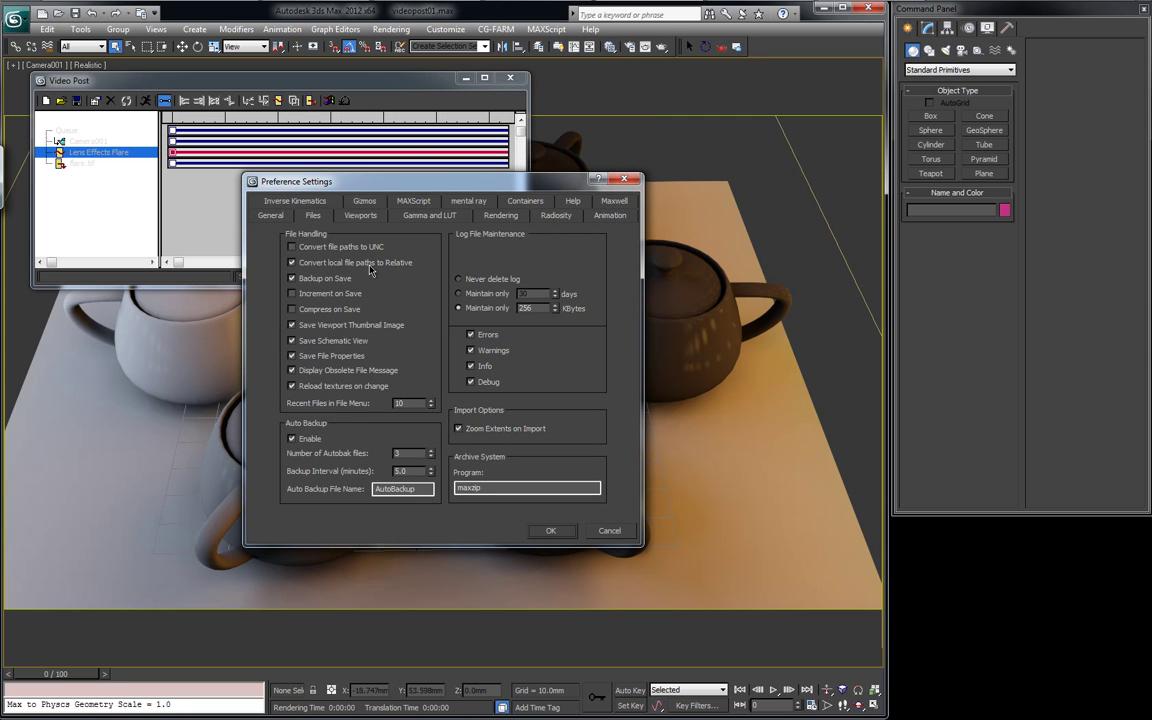
click(548, 531)
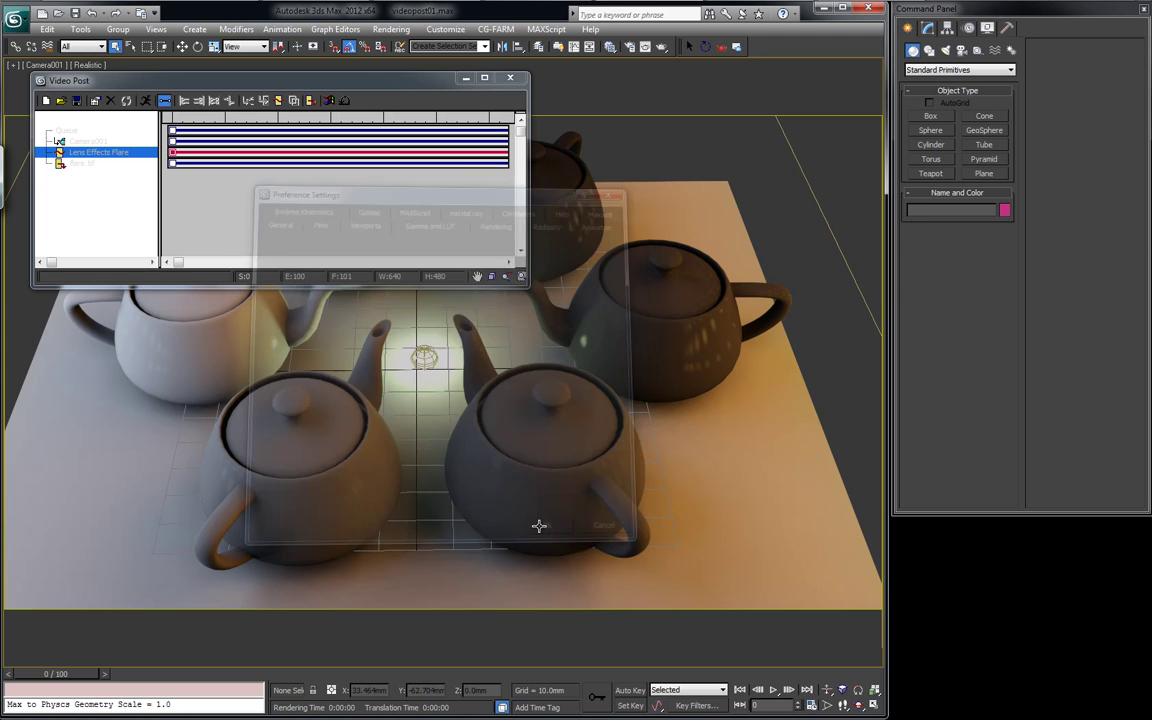
click(87, 166)
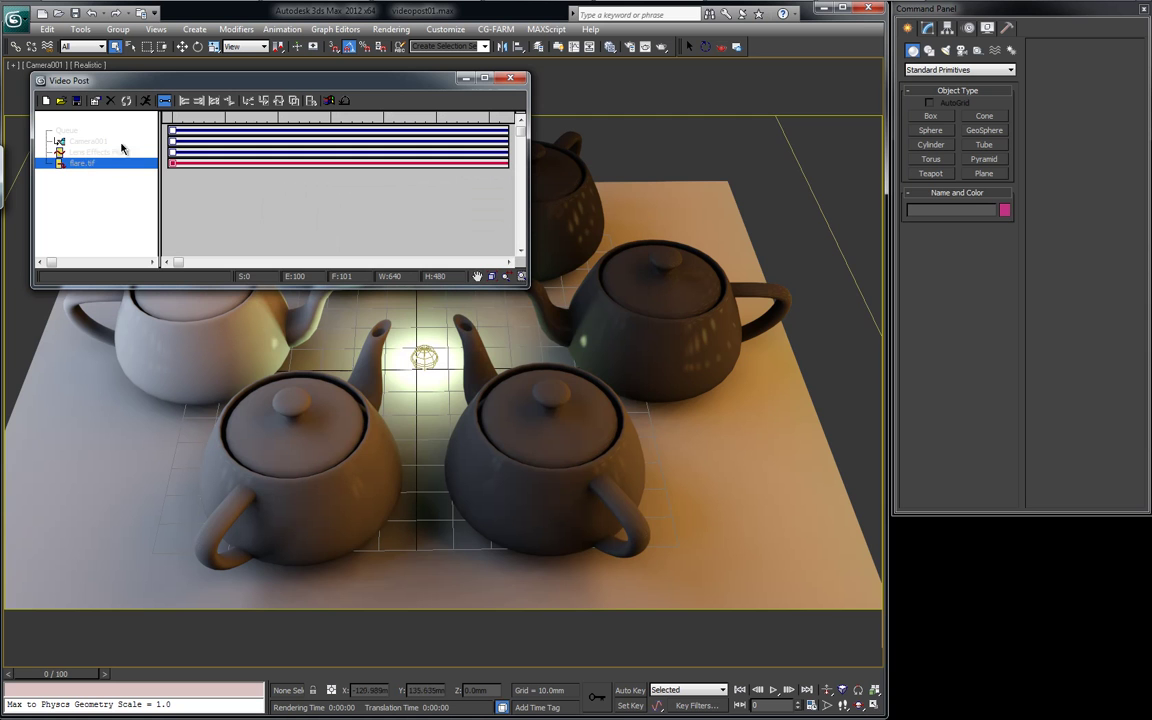
- Reselect flare.tif in the output event so it uses the absolute D:\work path
double_click(90, 170)
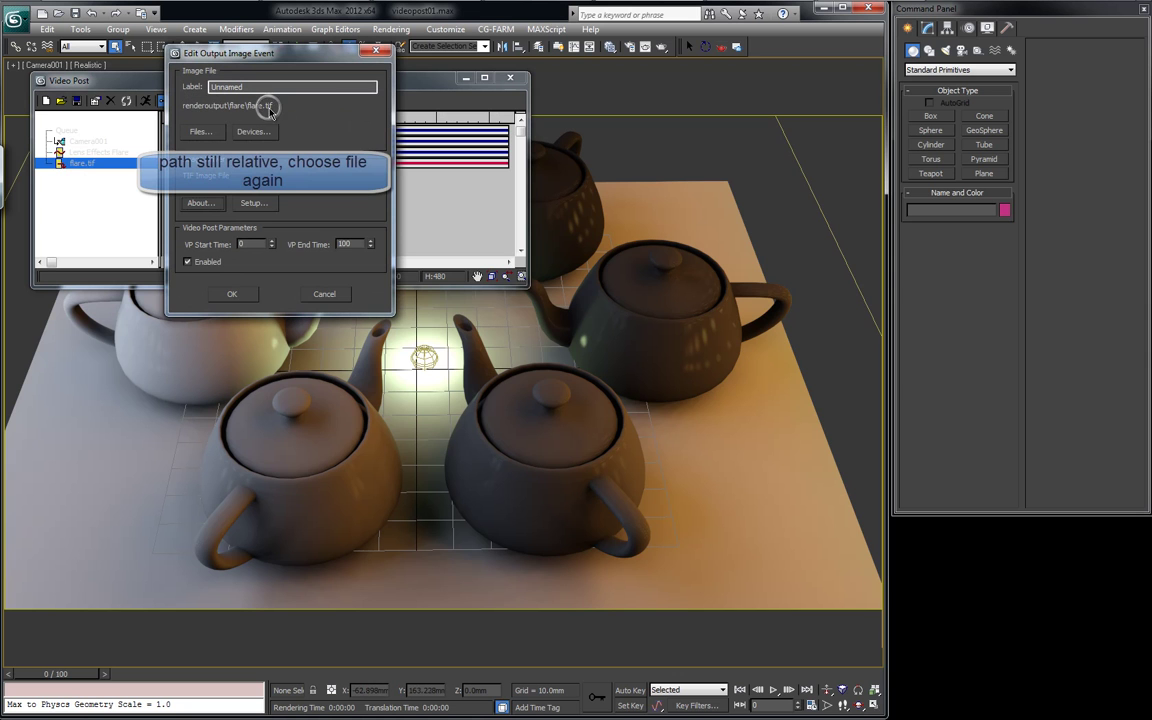
click(199, 132)
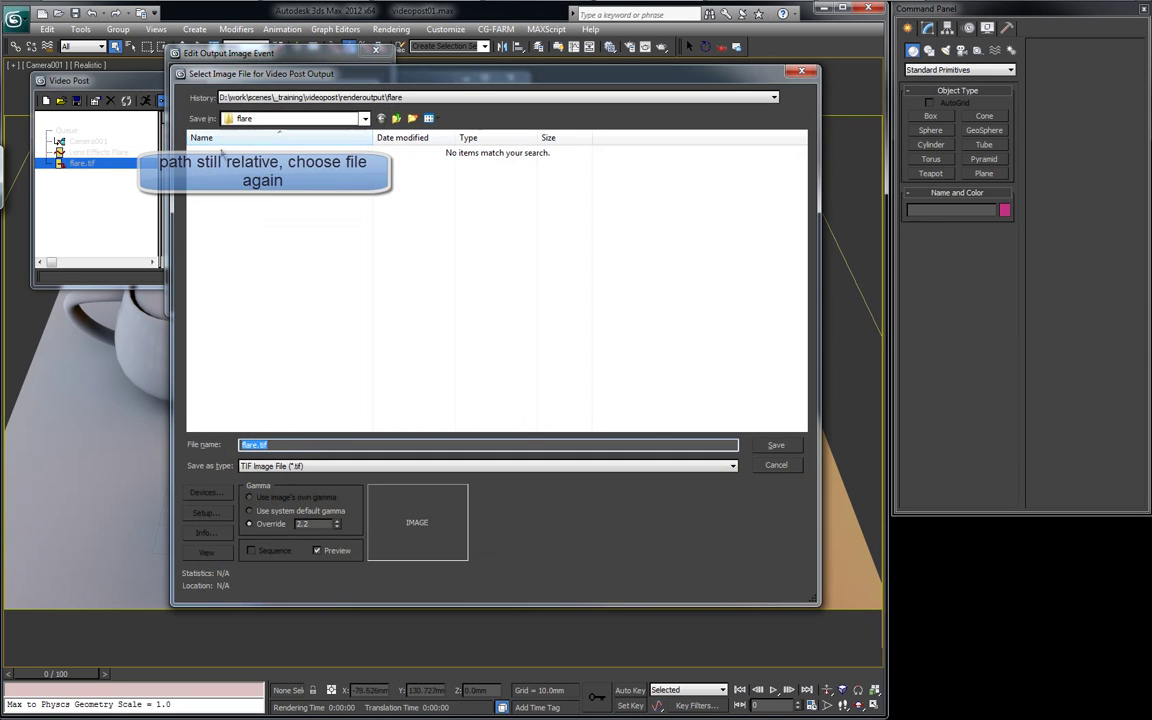
click(776, 446)
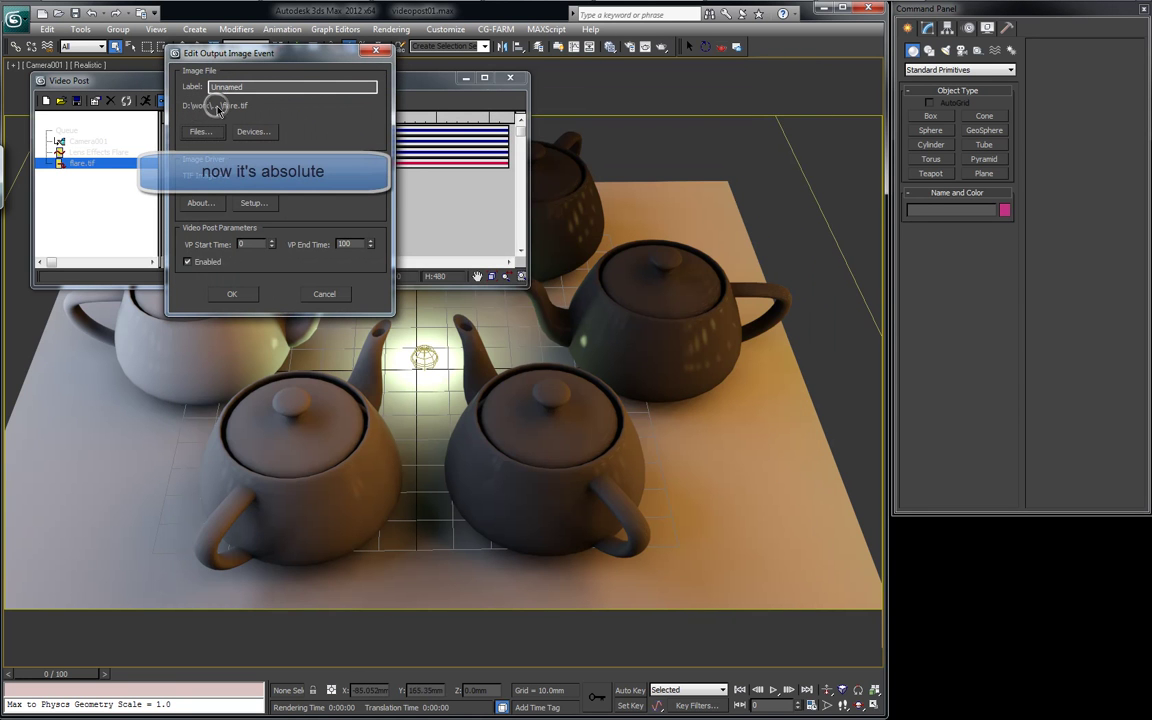
click(232, 295)
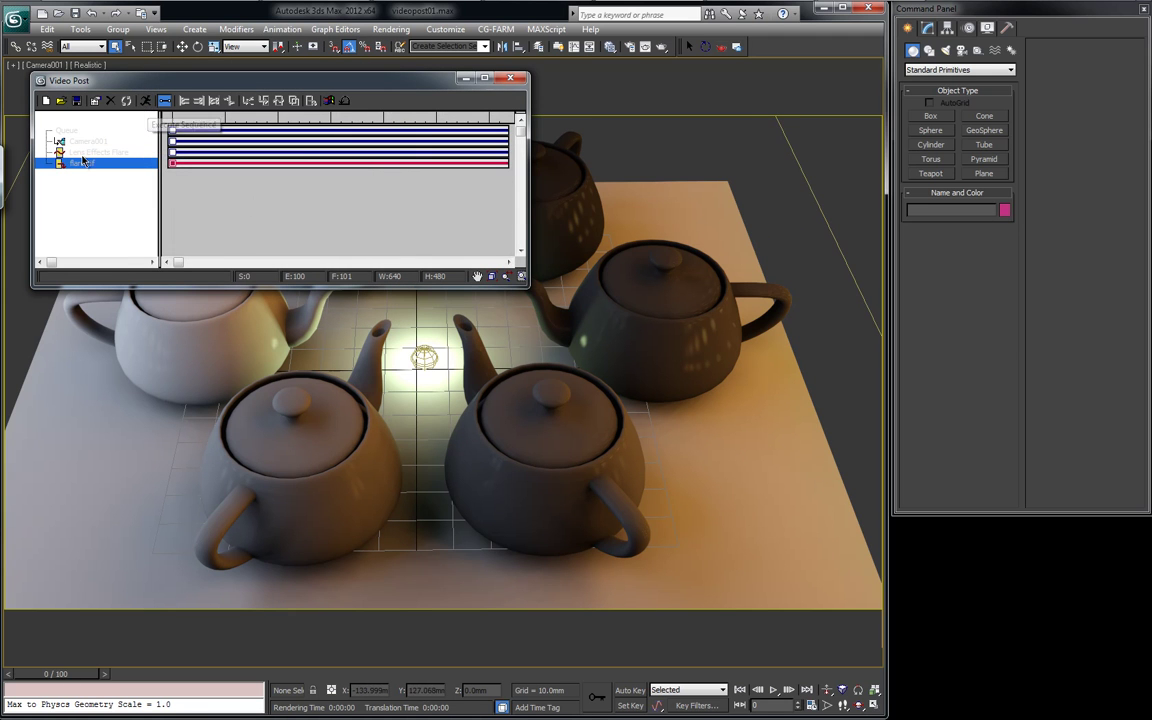
- Reopen Lens Effects Flare setup, check the VP Queue preview shows teapot with flare, and accept
double_click(86, 152)
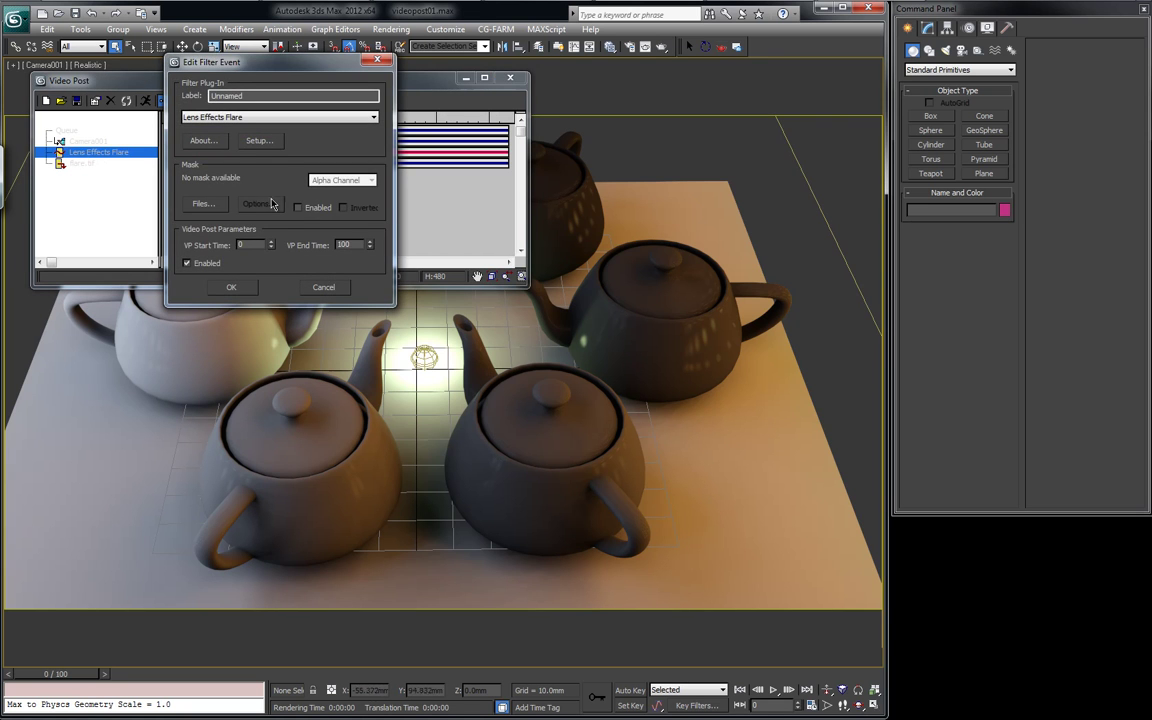
click(257, 141)
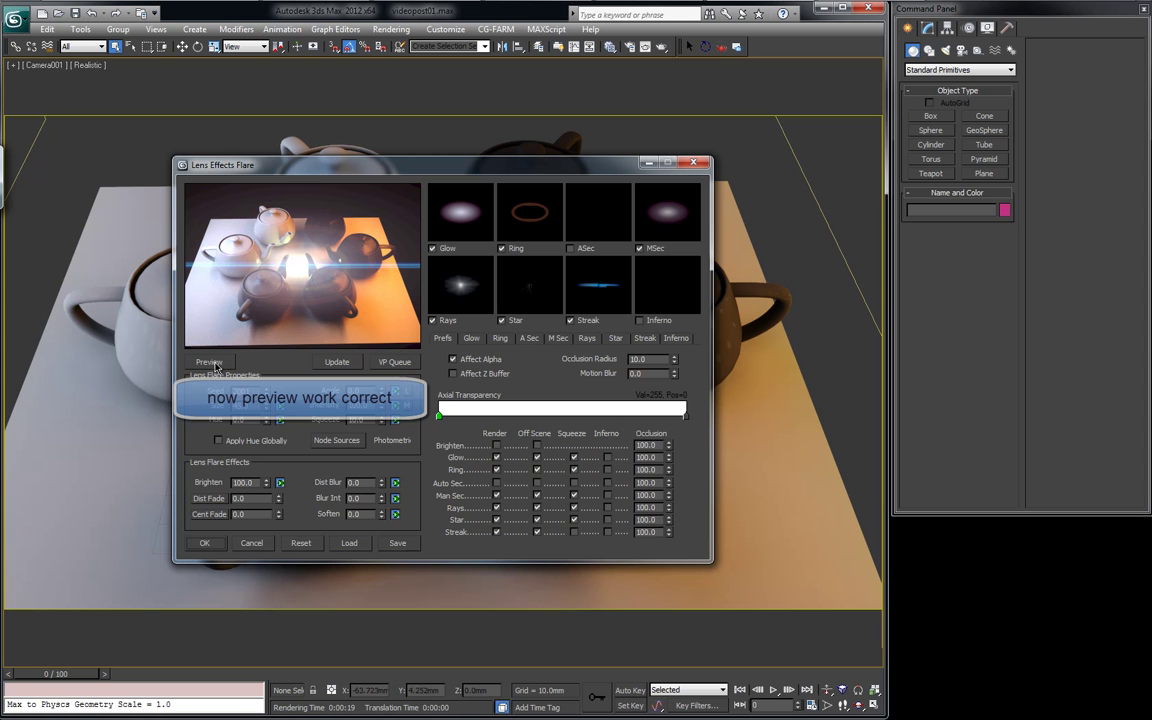
click(206, 544)
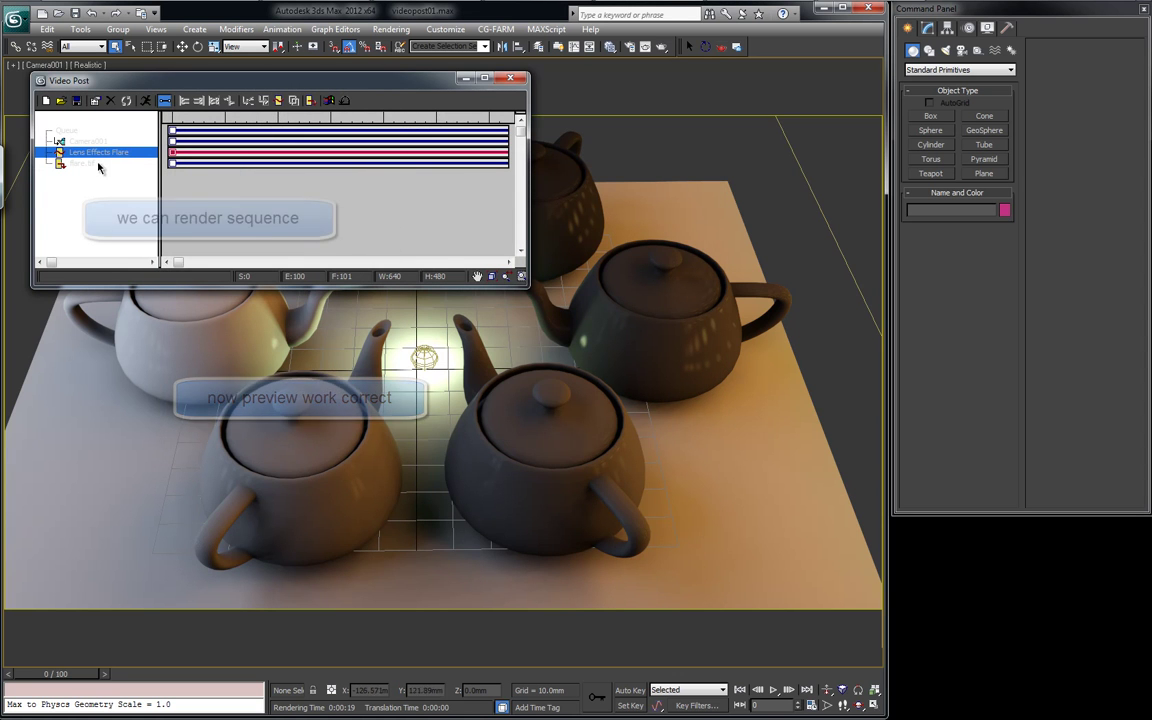
- Render the Video Post flare sequence for frames 0–100, every 10th frame, then cancel partway
click(145, 100)
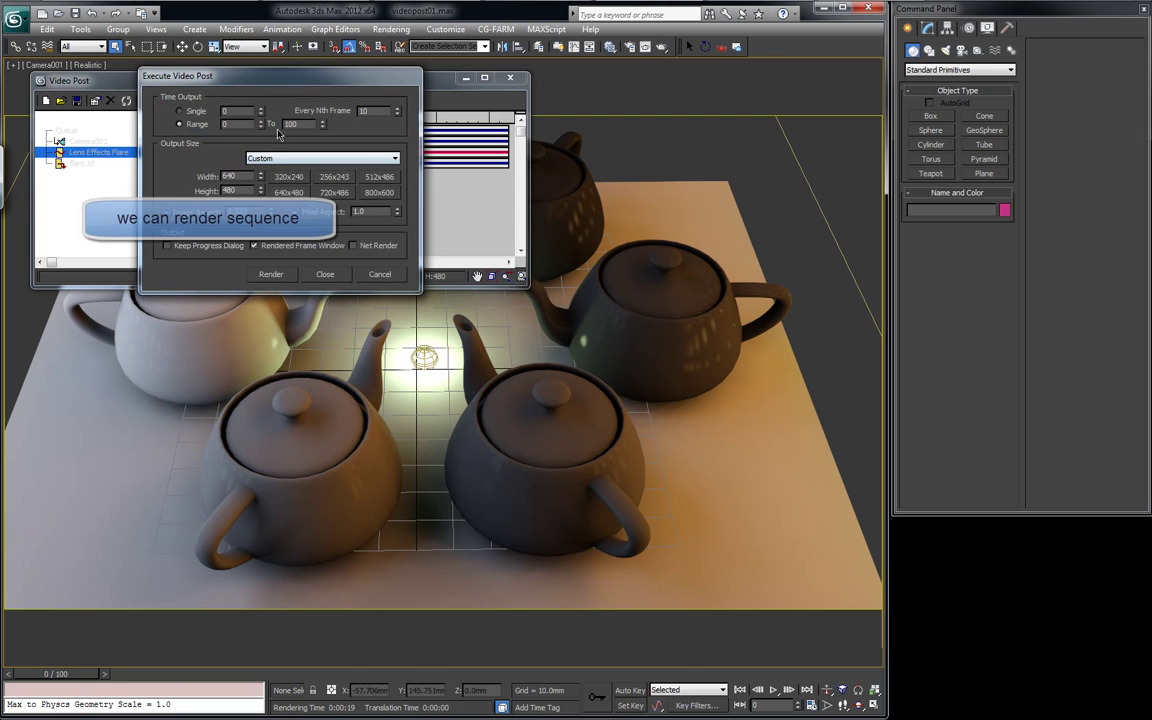
click(268, 277)
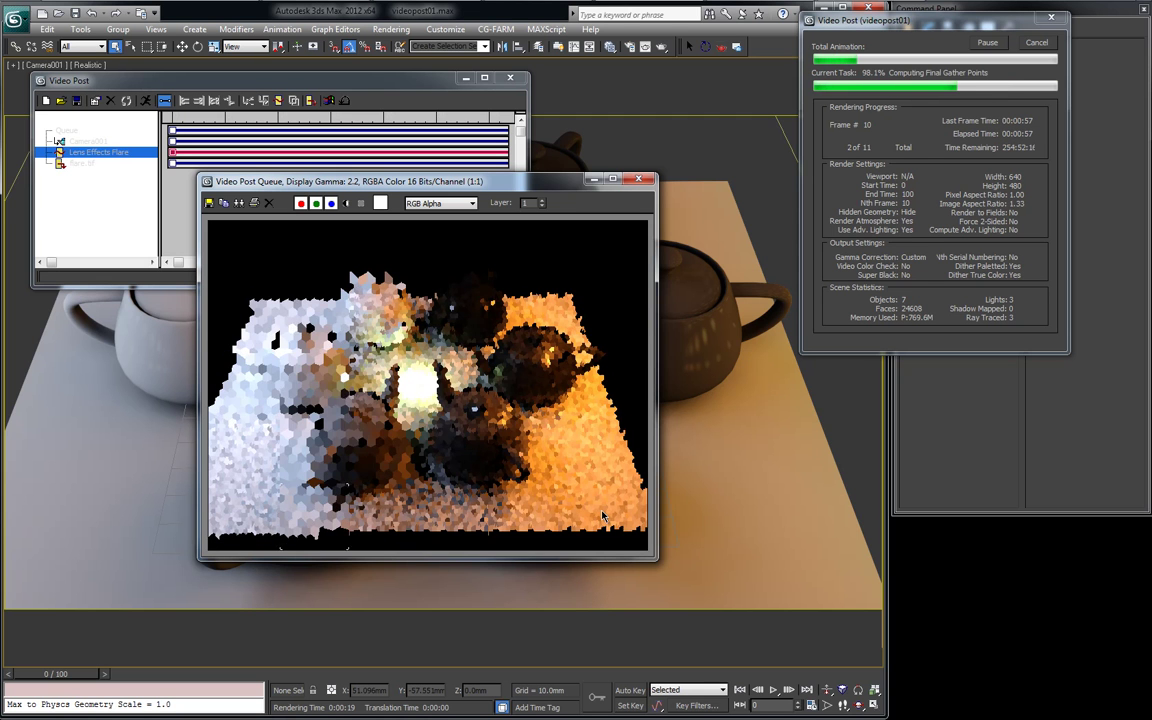
click(1030, 45)
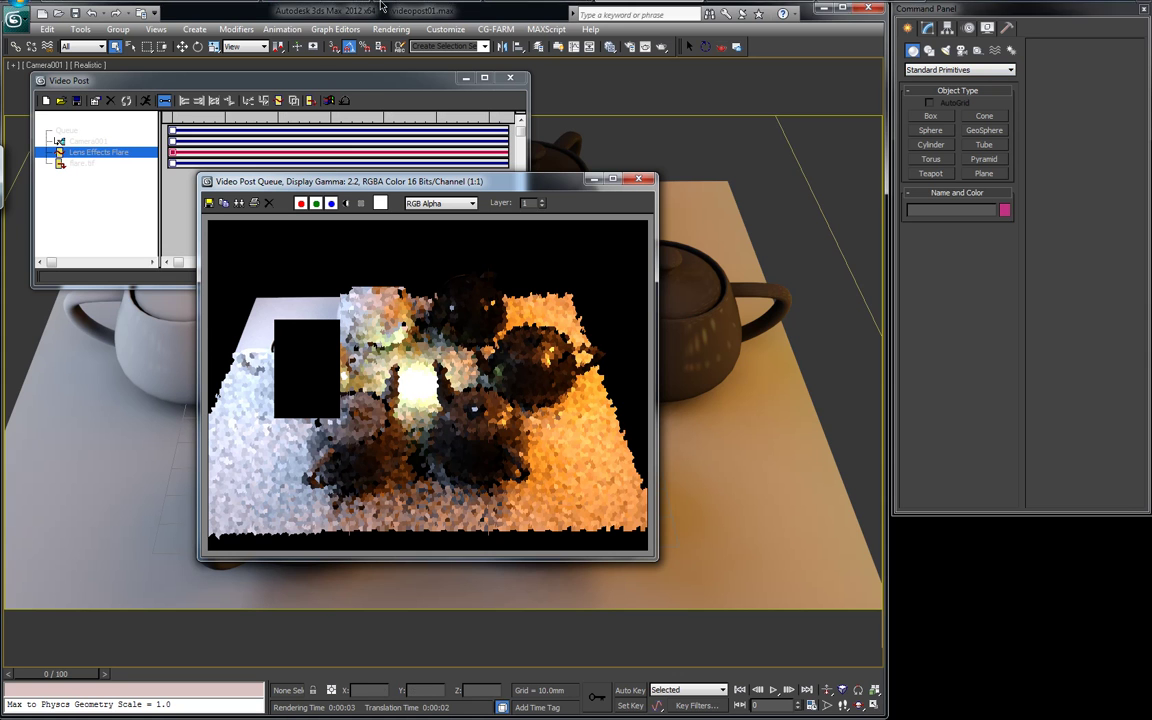
- View flare0000.tif from renderoutput\flare, then open clean0000.tif from renderoutput to compare
mouse_move(380, 4)
click(167, 9)
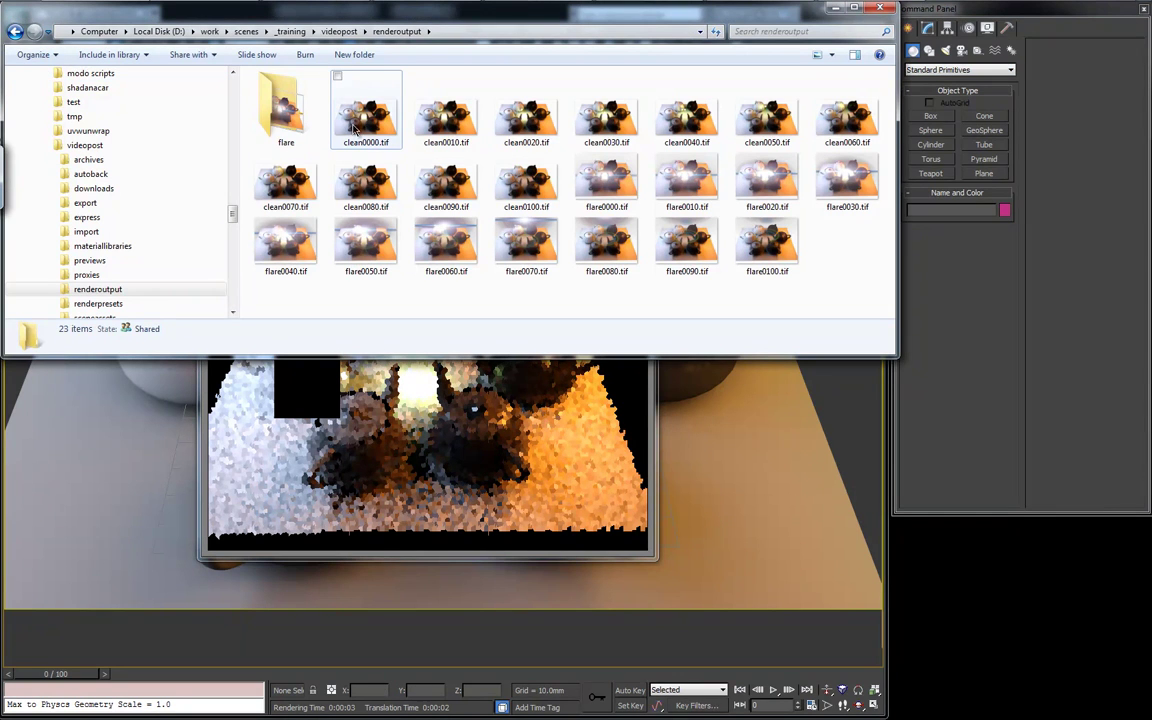
double_click(290, 122)
double_click(284, 117)
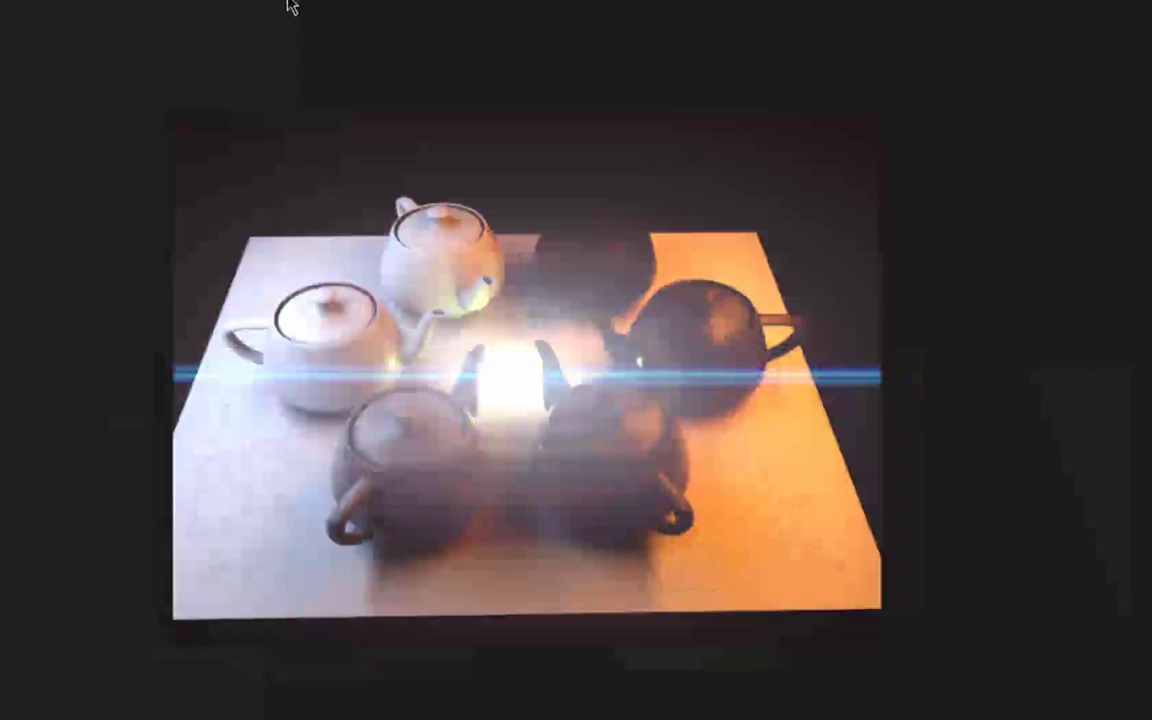
key(Escape)
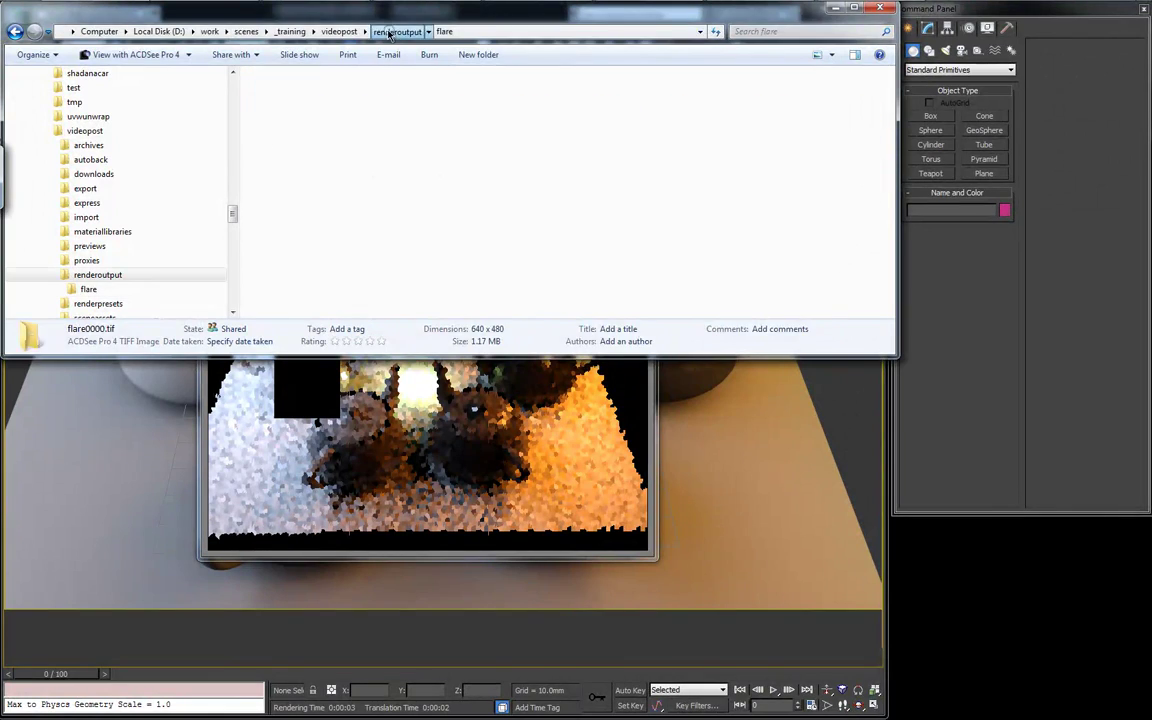
click(396, 31)
double_click(366, 120)
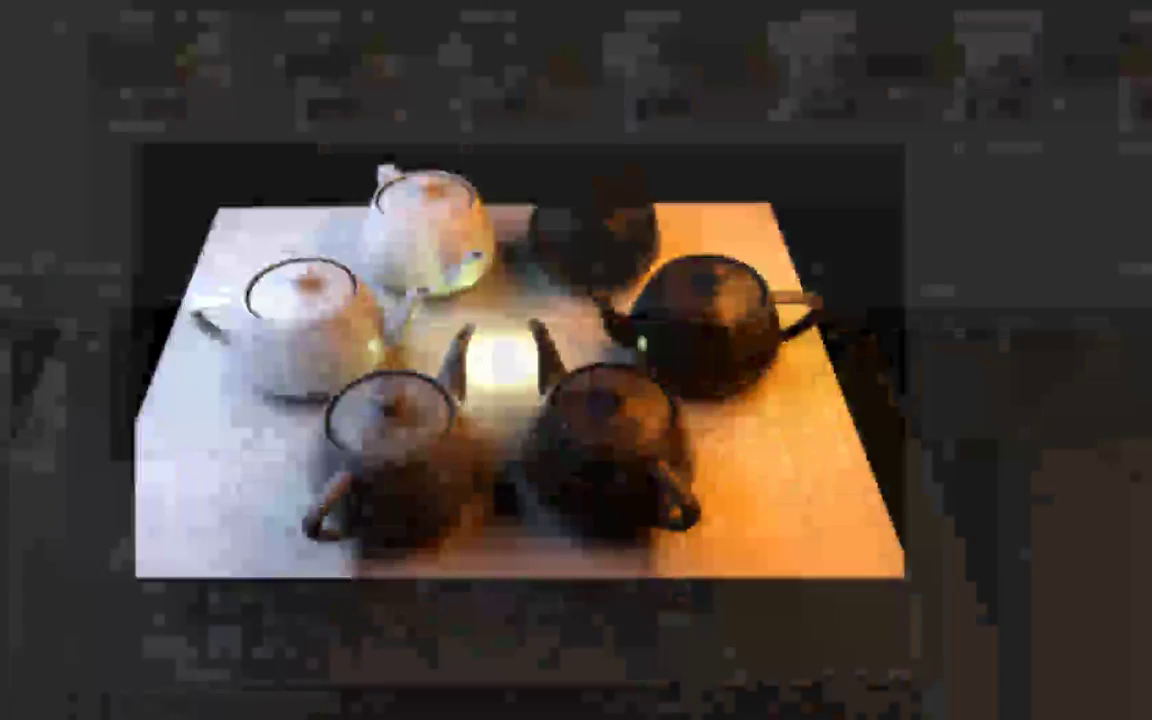